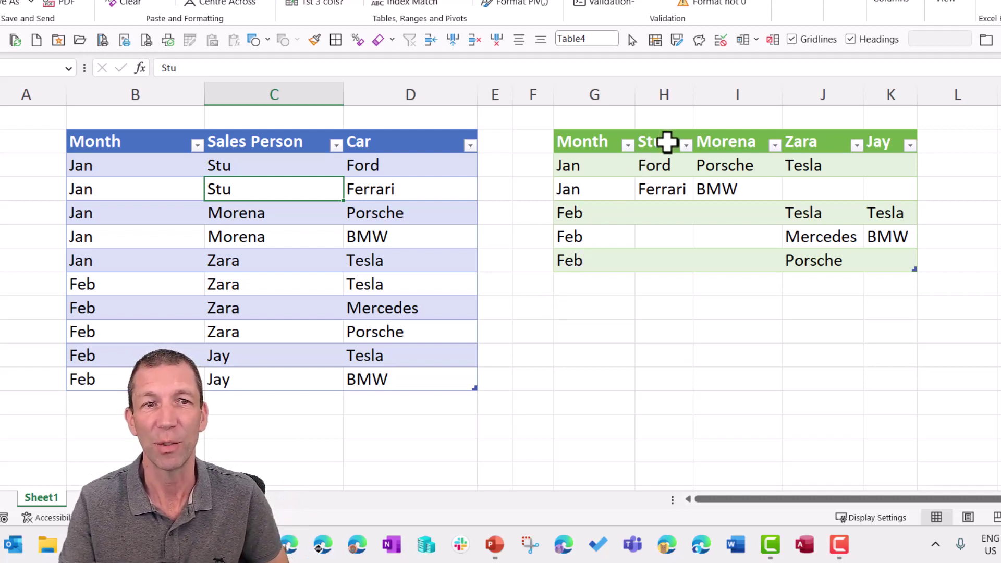
# Add a Jan / Jay / Ford row below the source table.
pyautogui.moveTo(668, 140); pyautogui.dragTo(889, 140)
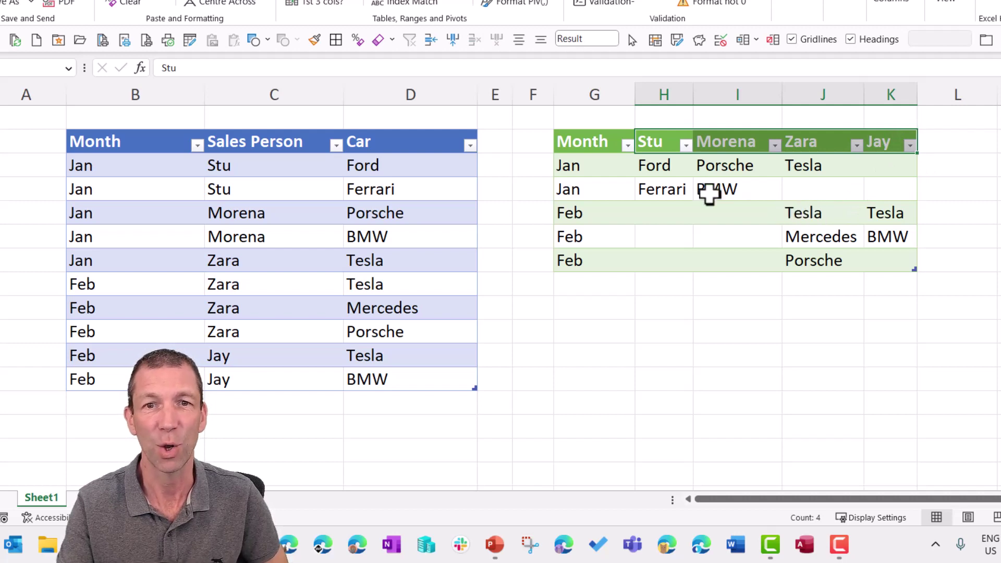
pyautogui.moveTo(592, 167); pyautogui.dragTo(576, 258)
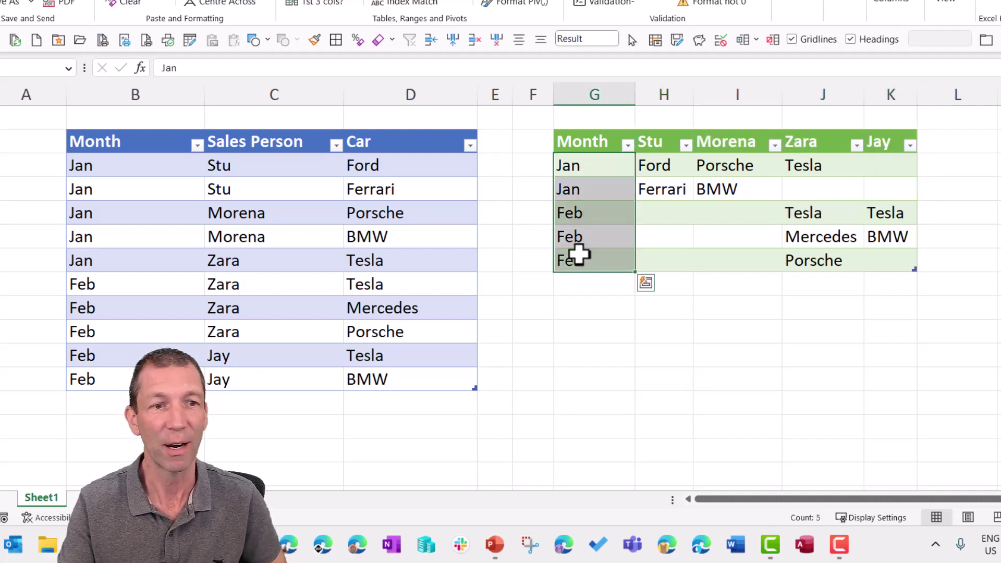
pyautogui.click(110, 401)
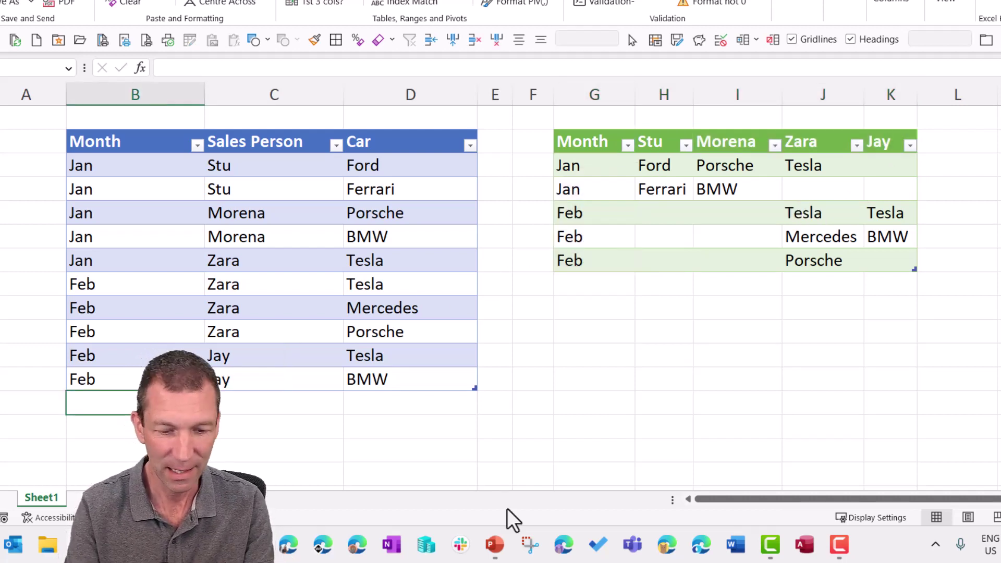
pyautogui.write('Fe')
pyautogui.press('BackSpace')
pyautogui.press('BackSpace')
pyautogui.press('BackSpace')
pyautogui.write('JH')
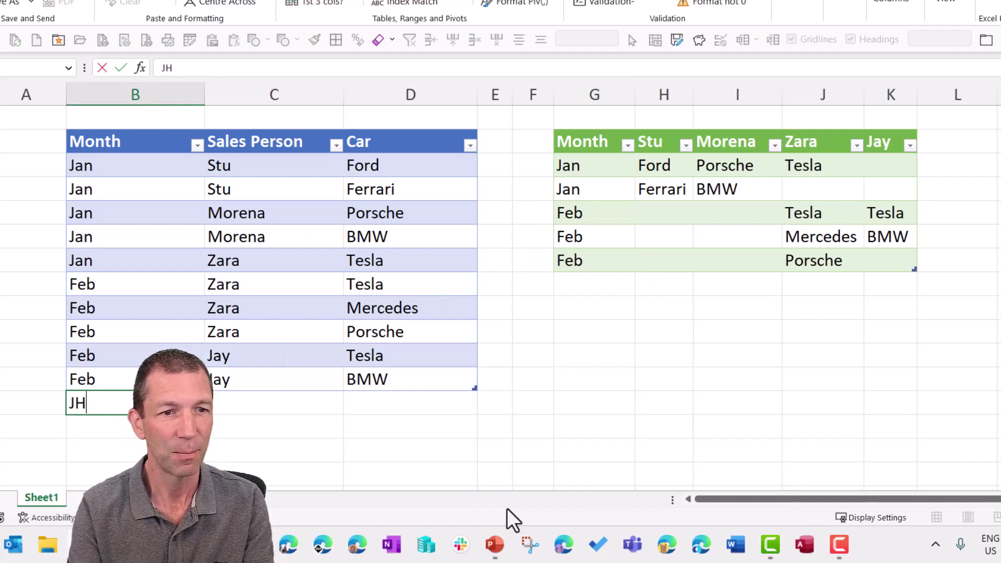
pyautogui.press('BackSpace')
pyautogui.write('an')
pyautogui.press('Tab')
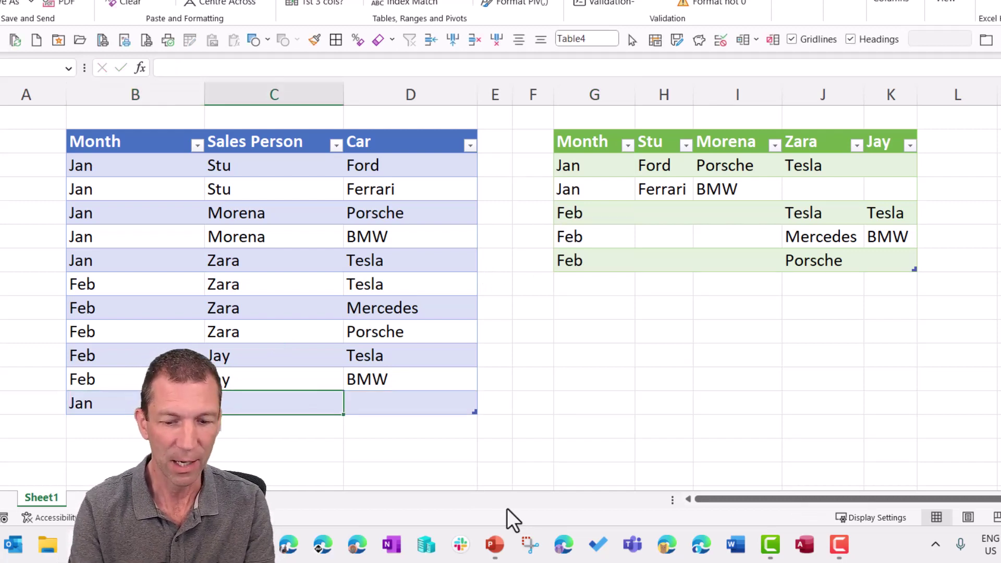
pyautogui.write('Jay')
pyautogui.press('Tab')
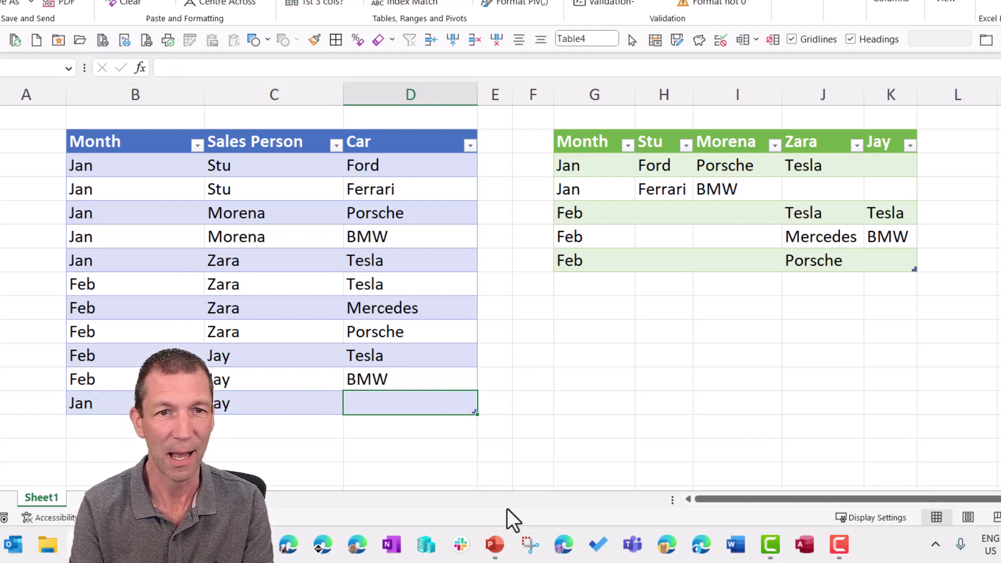
pyautogui.write('Fpj')
pyautogui.press('BackSpace')
pyautogui.press('BackSpace')
pyautogui.write('ord')
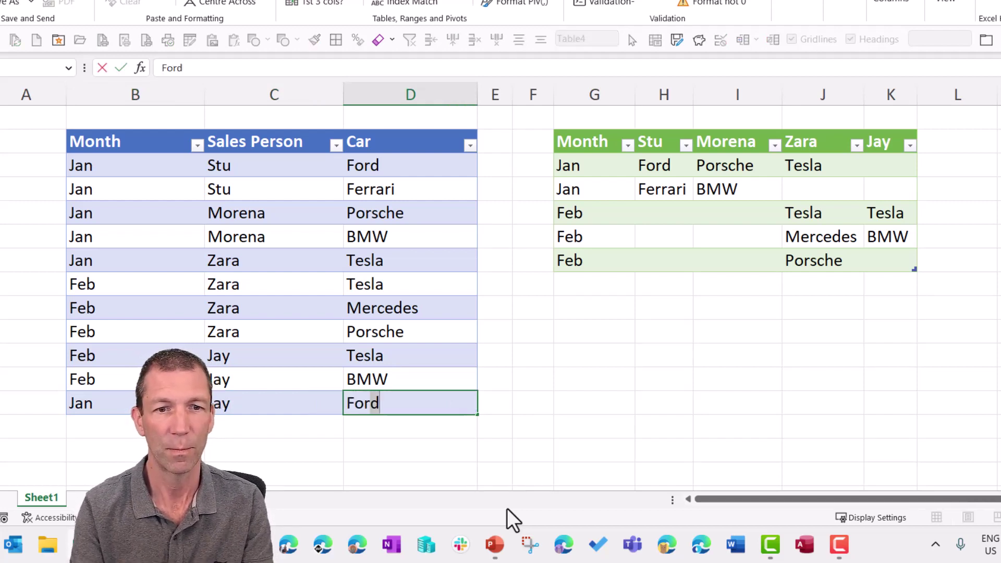
pyautogui.write('f')
pyautogui.press('BackSpace')
pyautogui.press('Return')
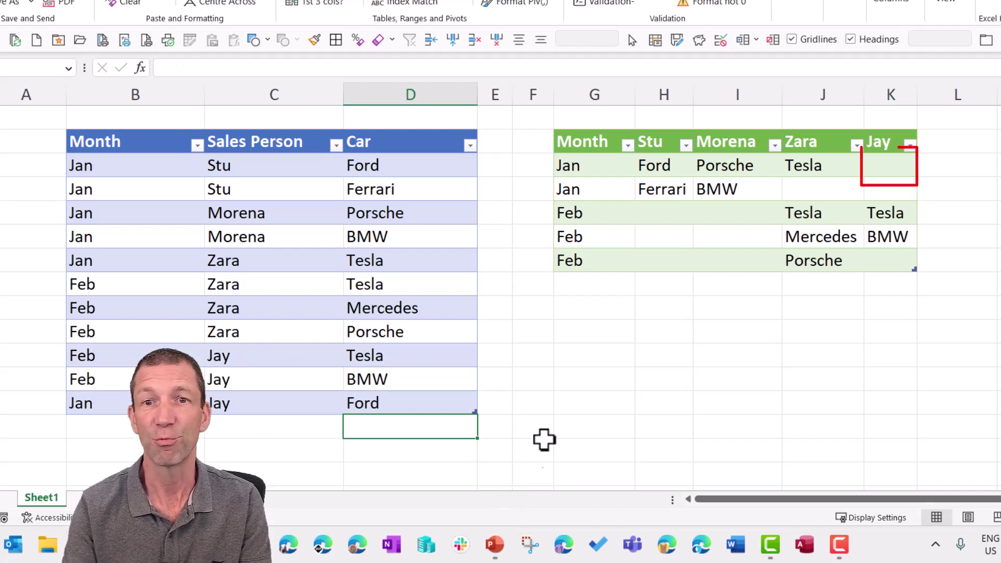
# Refresh the result table so Ford appears under Jay for Jan.
pyautogui.click(660, 230)
pyautogui.rightClick(659, 229)
pyautogui.click(727, 162)
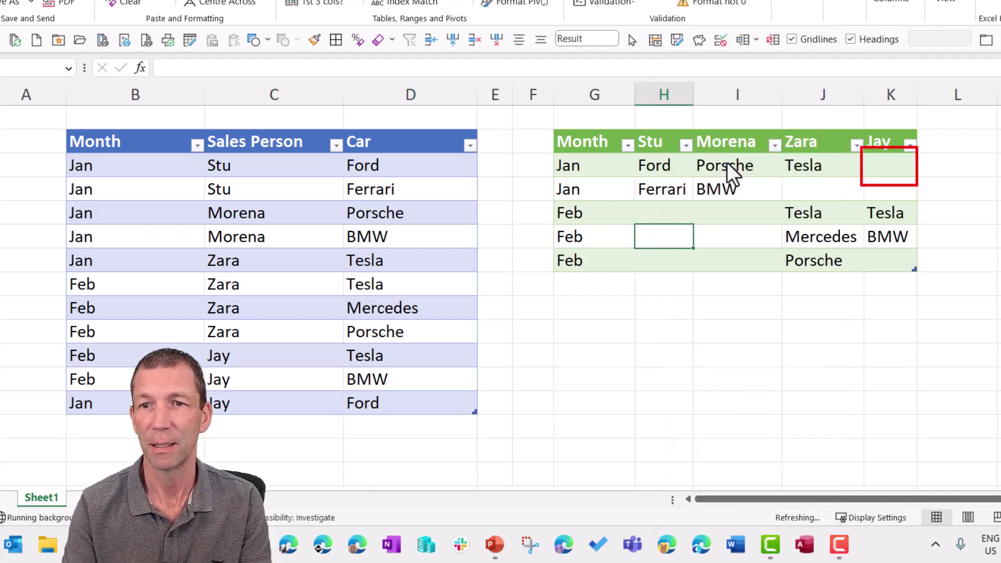
pyautogui.click(899, 164)
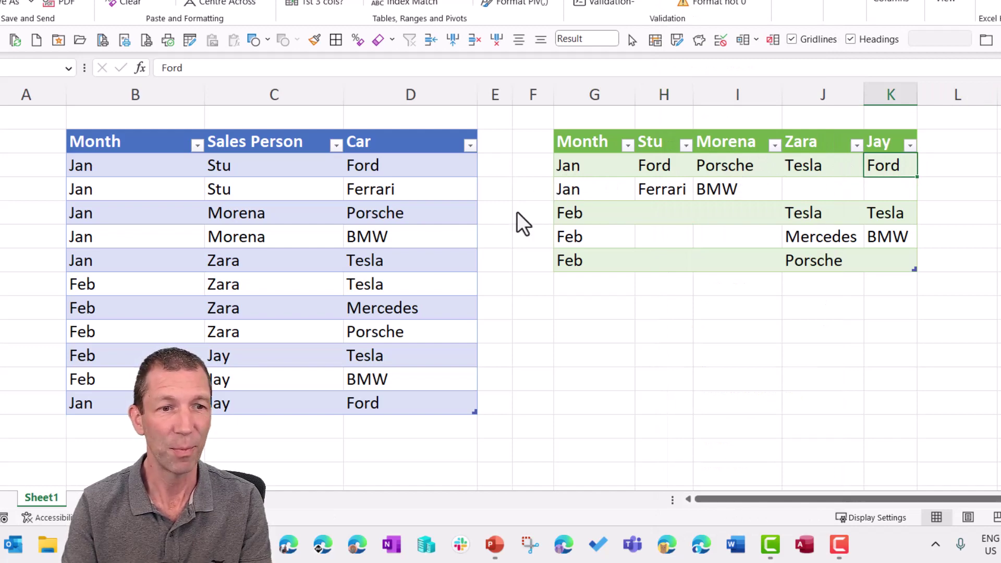
# Add a Jan / Morena / Ford row below the source table.
pyautogui.click(103, 419)
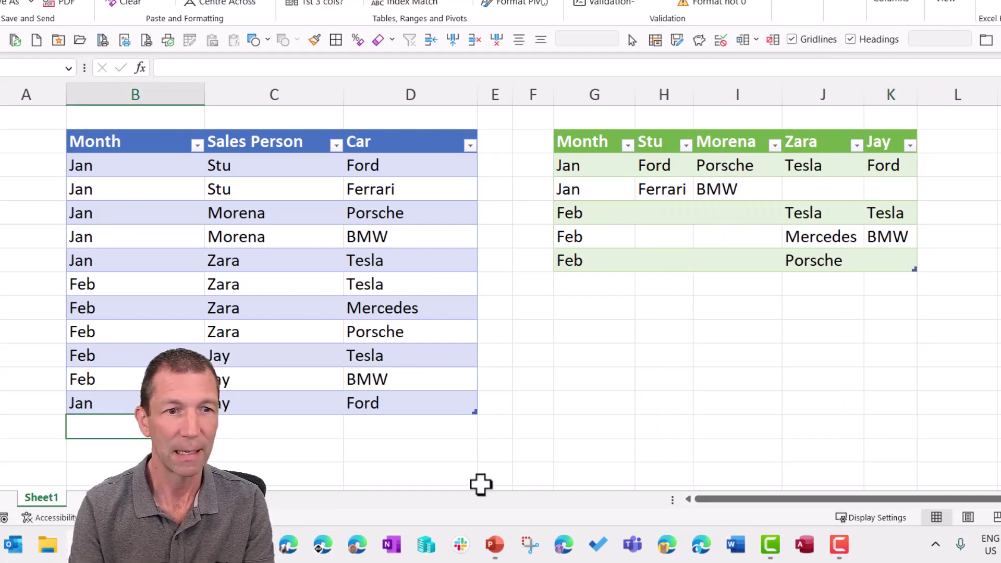
pyautogui.write('Jan')
pyautogui.press('Tab')
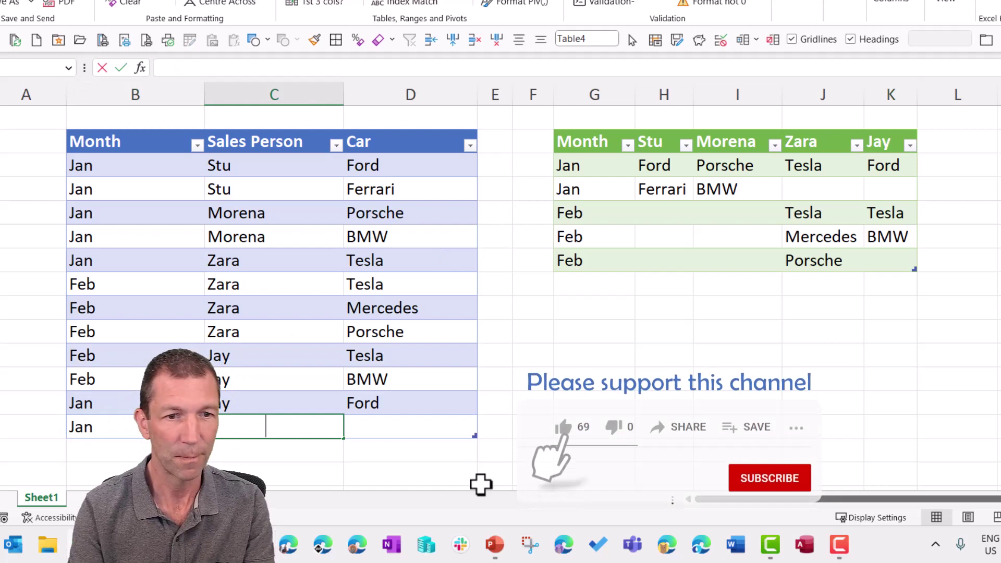
pyautogui.write('Morena')
pyautogui.press('Tab')
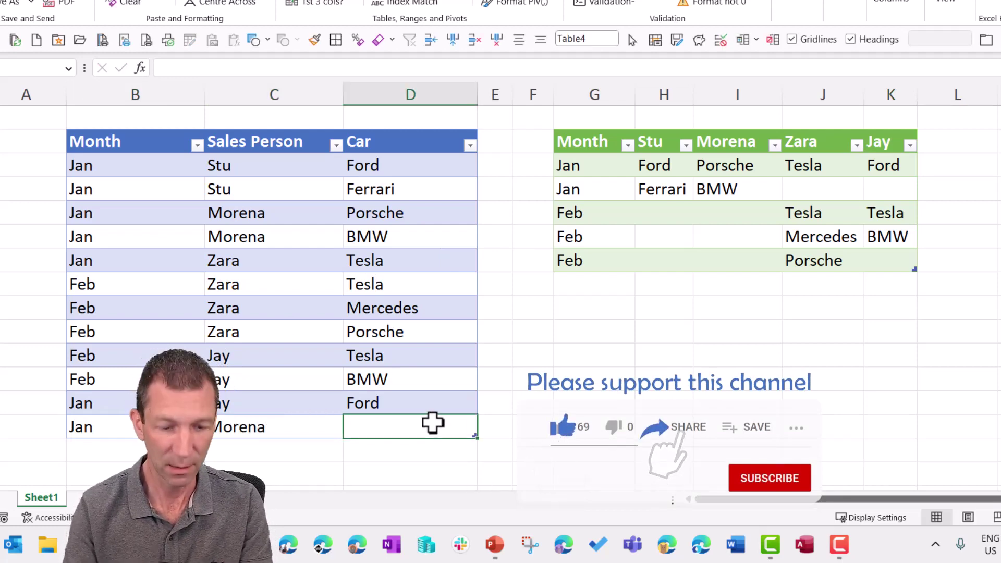
pyautogui.write('Ford')
pyautogui.press('Return')
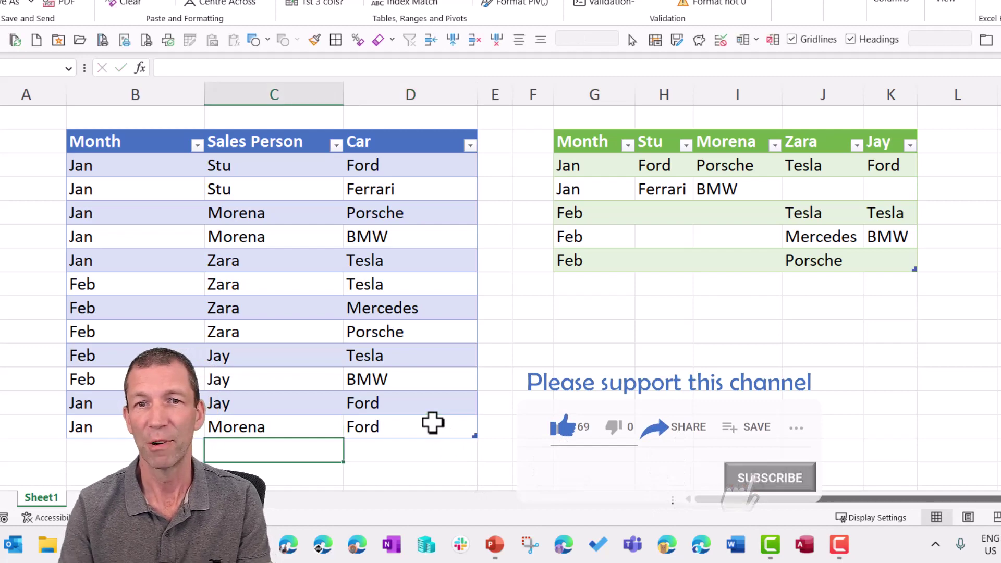
# Refresh the result table and check Ford now appears under Morena.
pyautogui.rightClick(711, 166)
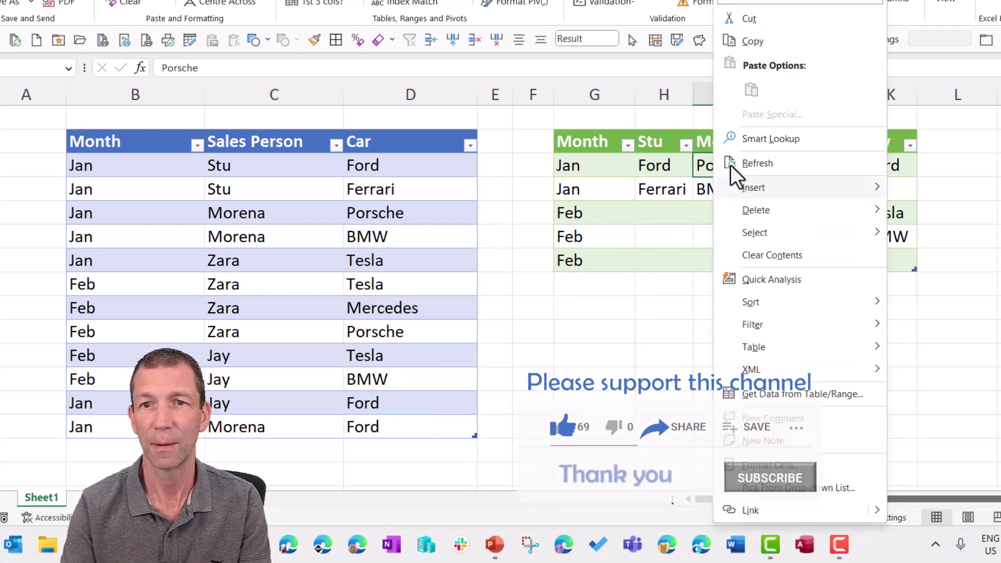
pyautogui.click(759, 165)
pyautogui.click(744, 213)
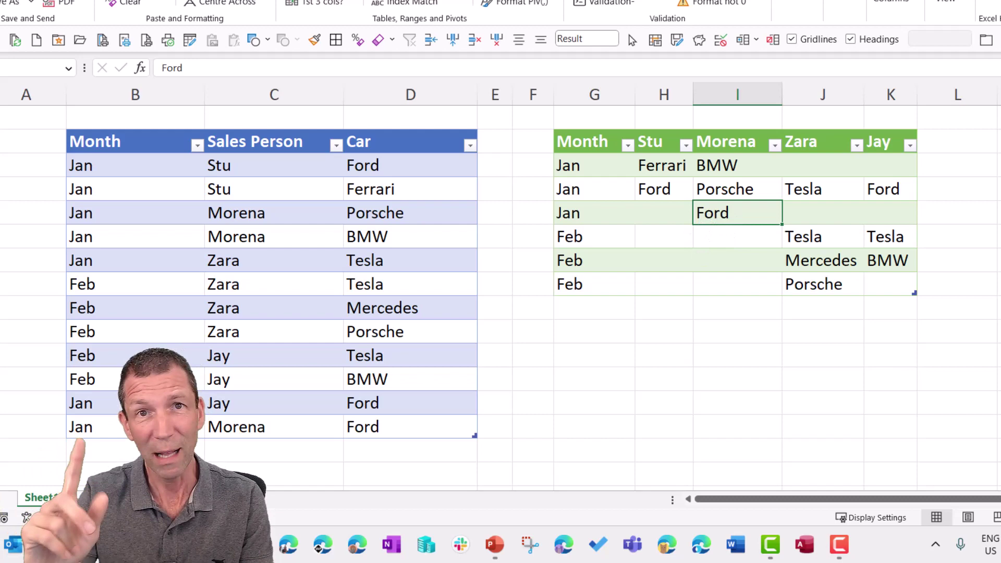
# Load the source table into Power Query from Table/Range and select the Sales Person column.
pyautogui.click(265, 237)
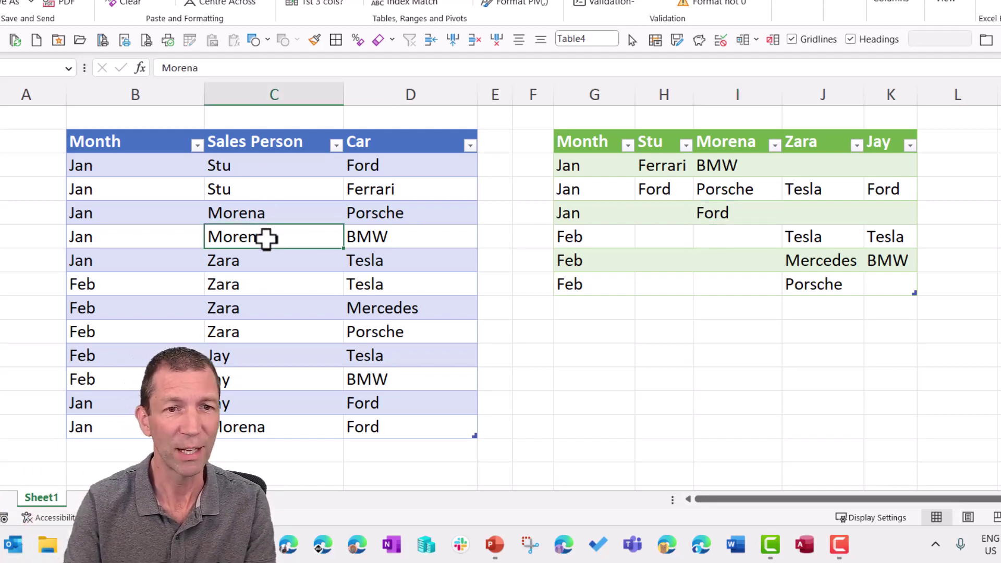
pyautogui.rightClick(285, 237)
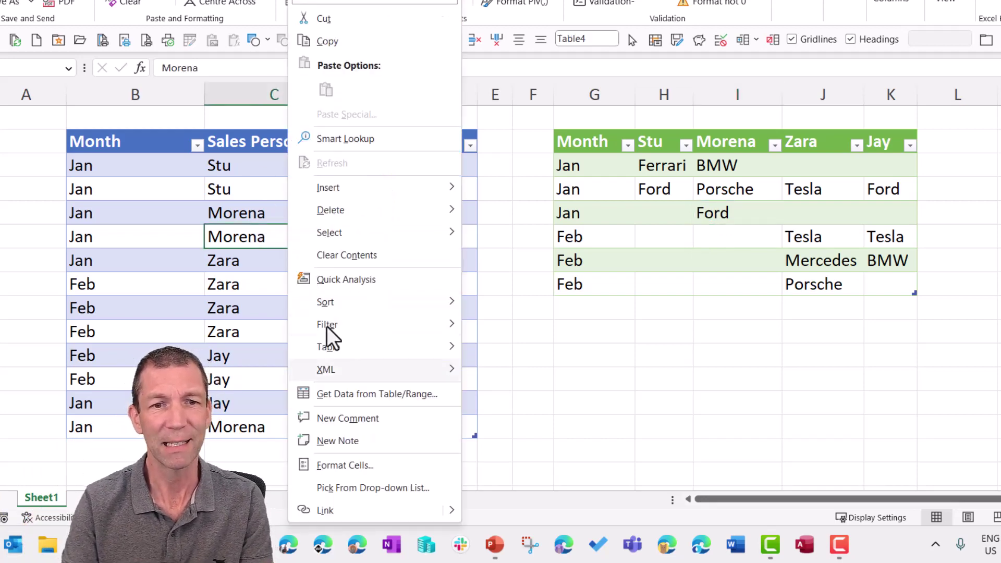
pyautogui.click(360, 399)
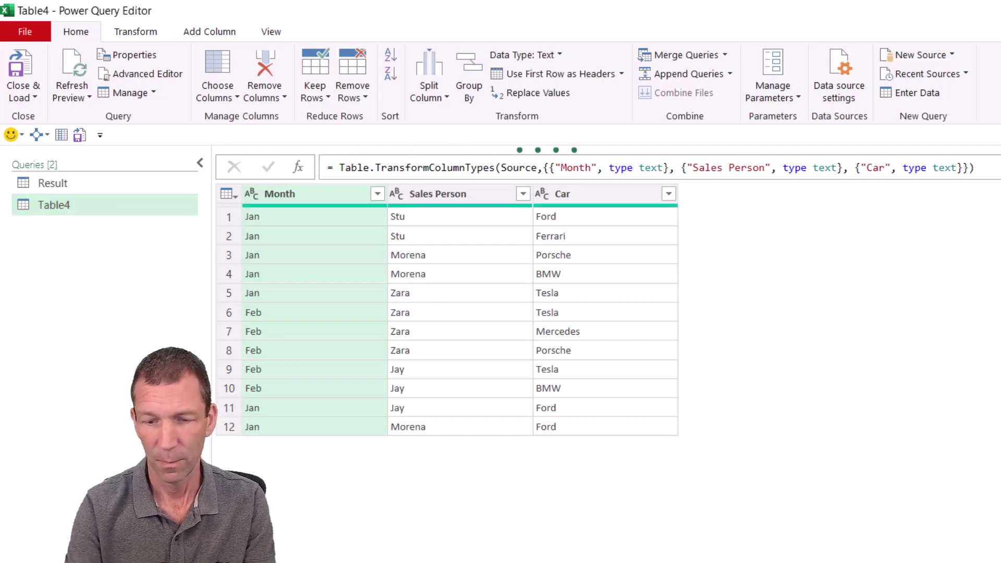
pyautogui.hotkey('ctrl', 'shift', '=')
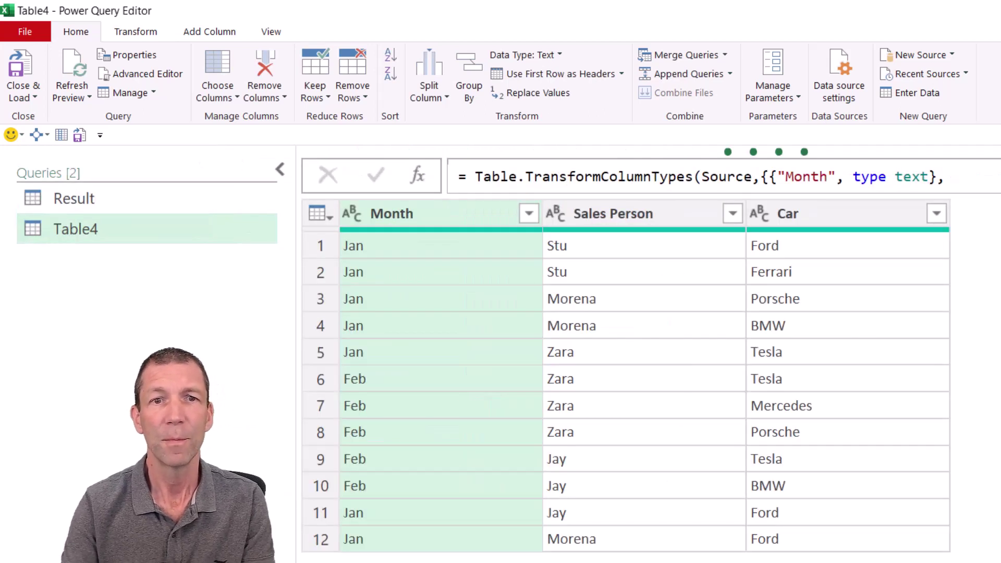
pyautogui.click(628, 218)
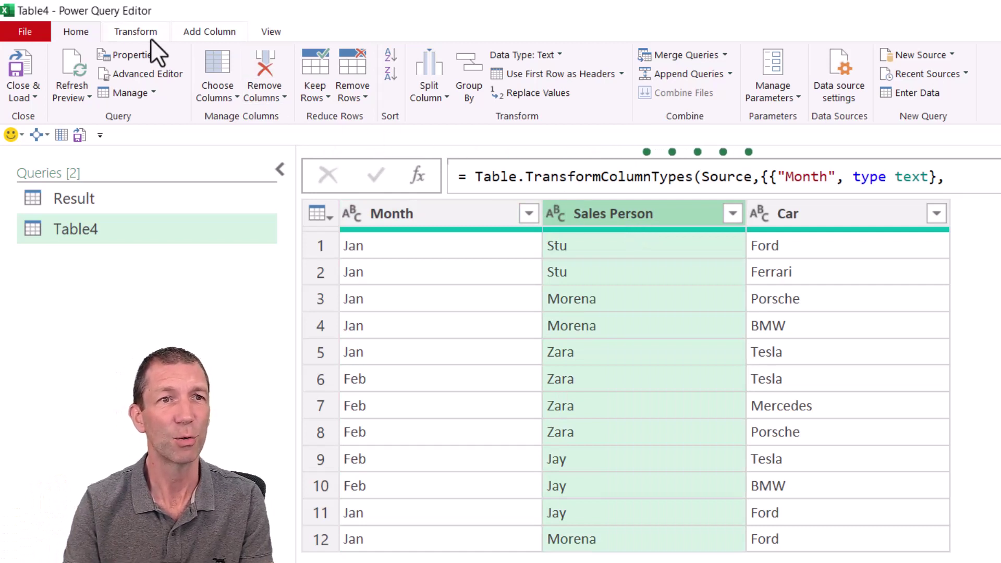
# Pivot Sales Person into columns with Car as the values column and Don't Aggregate.
pyautogui.click(127, 32)
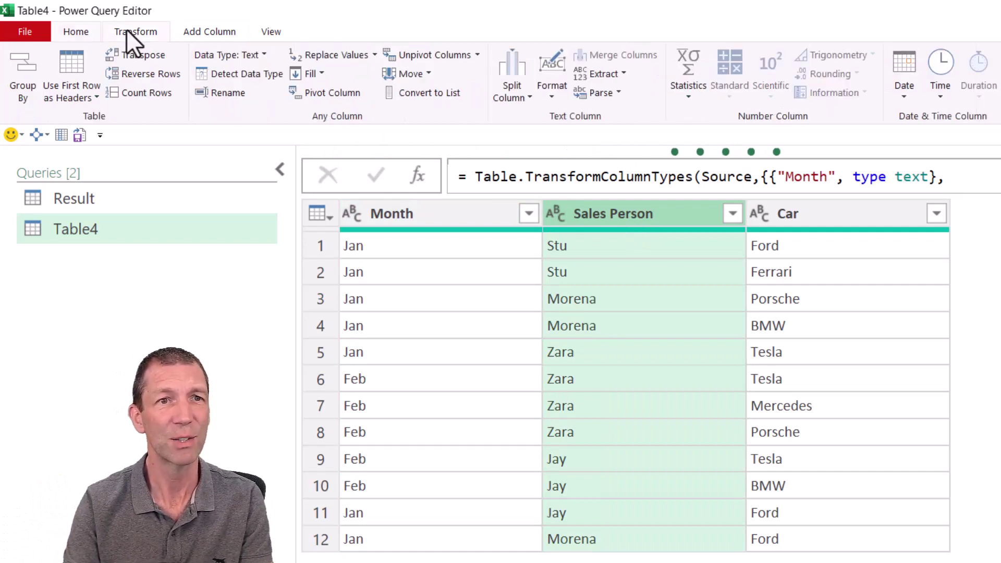
pyautogui.click(328, 93)
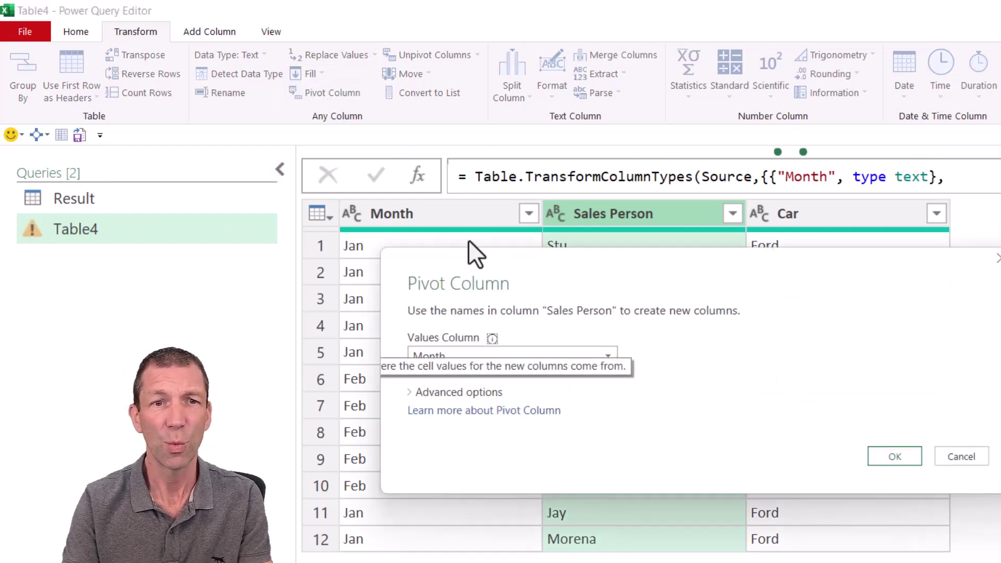
pyautogui.click(572, 357)
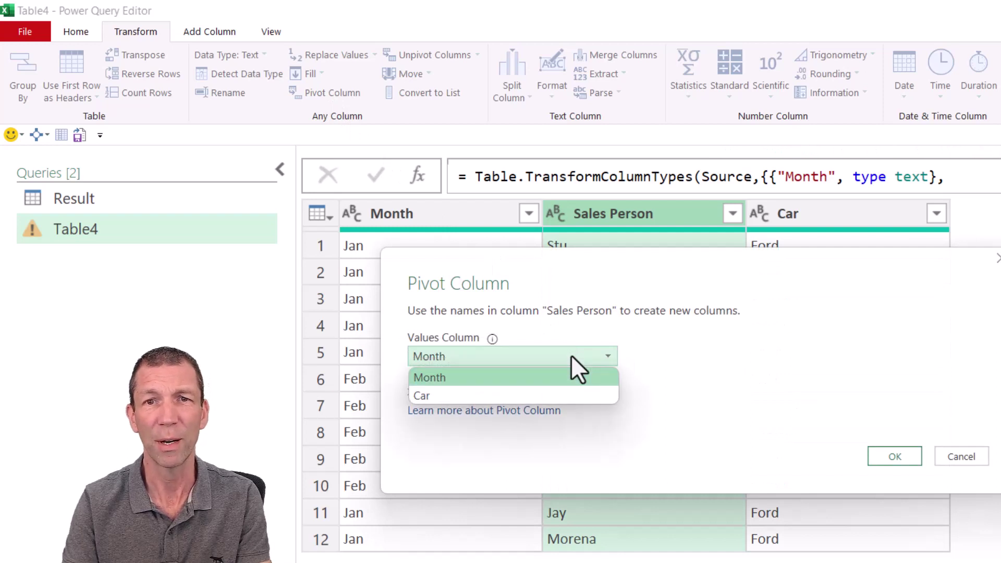
pyautogui.click(549, 395)
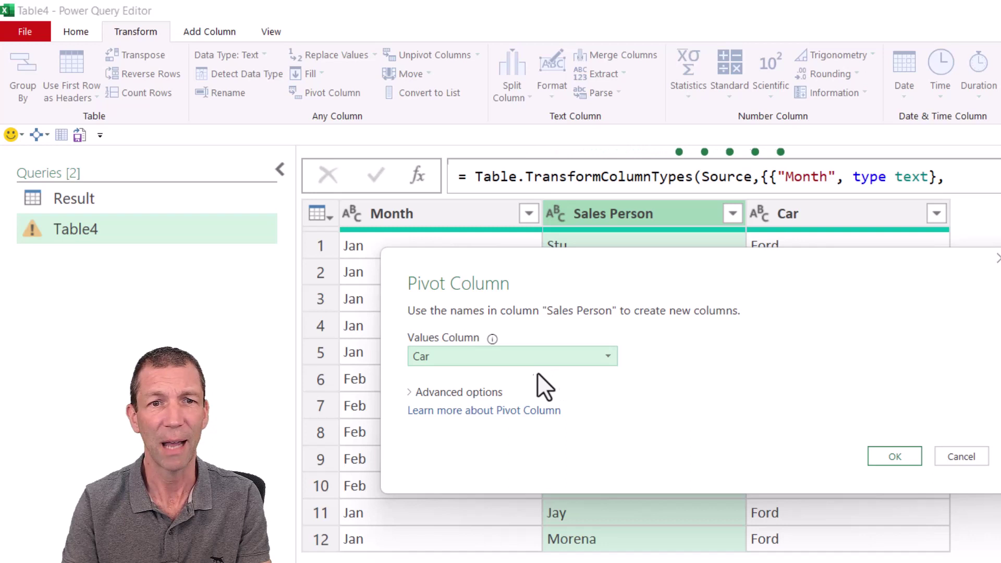
pyautogui.click(459, 392)
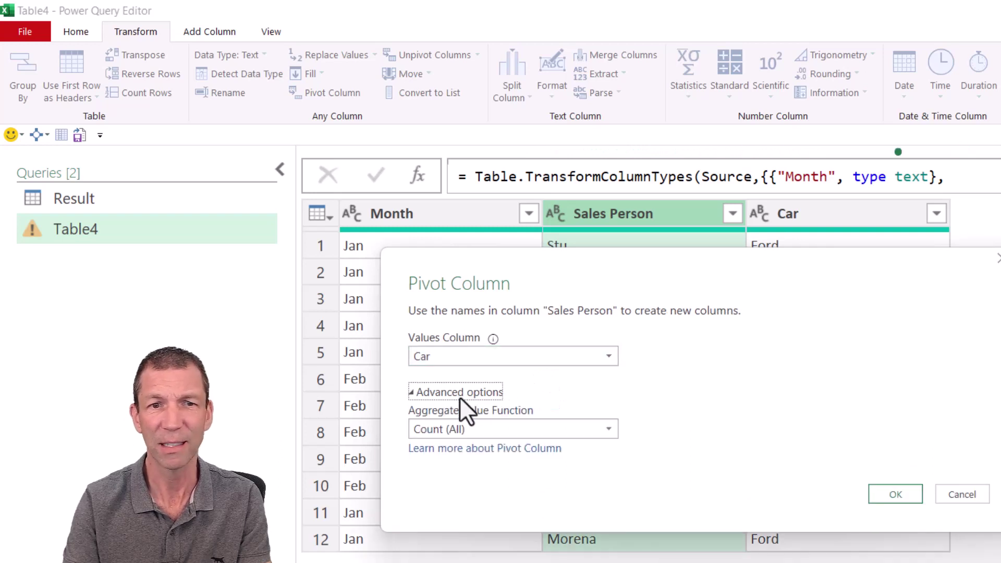
pyautogui.click(462, 430)
pyautogui.click(457, 540)
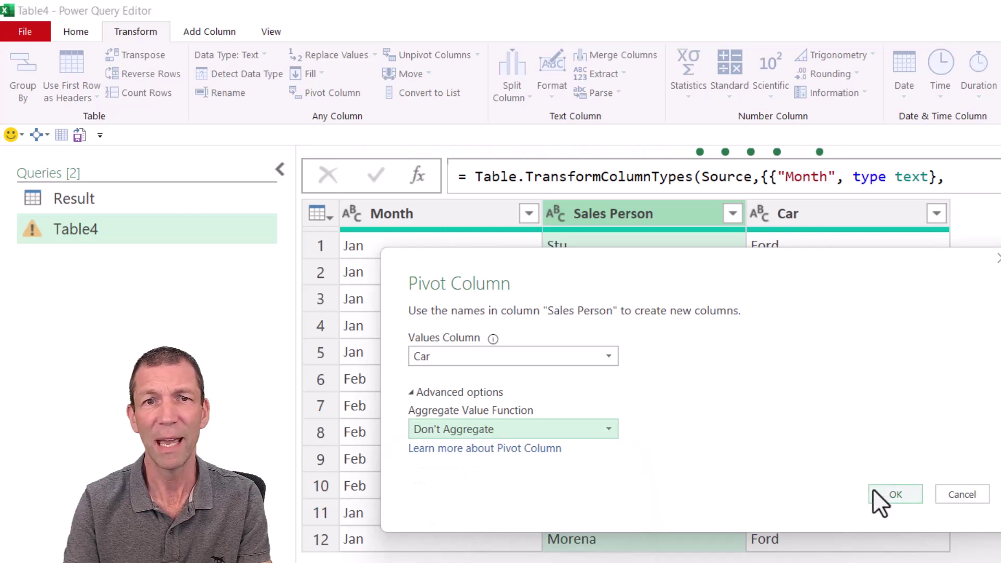
pyautogui.click(890, 493)
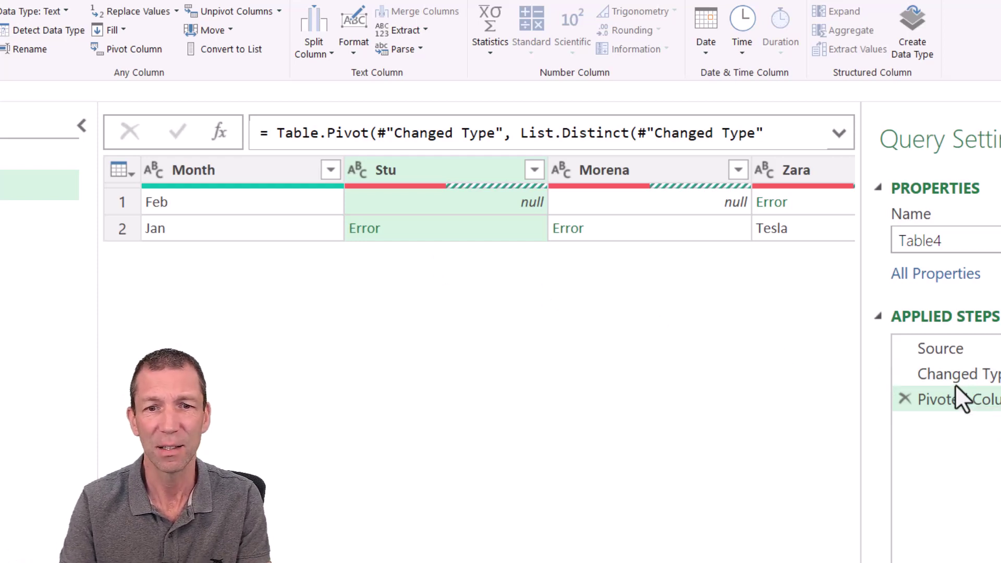
# Inspect the pivoted preview, checking Zara's Jan cell reading Tesla.
pyautogui.click(781, 228)
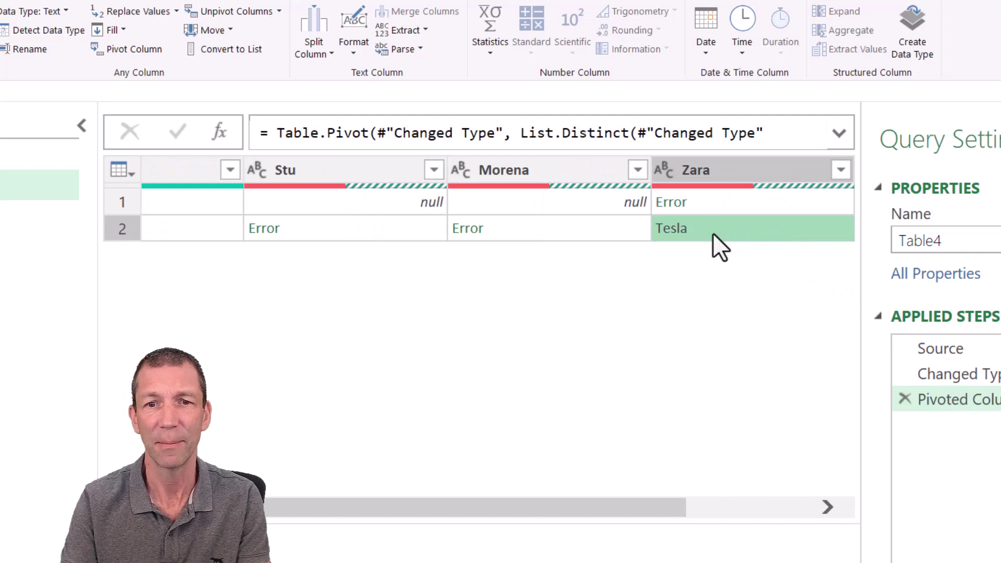
pyautogui.moveTo(561, 507); pyautogui.dragTo(380, 504)
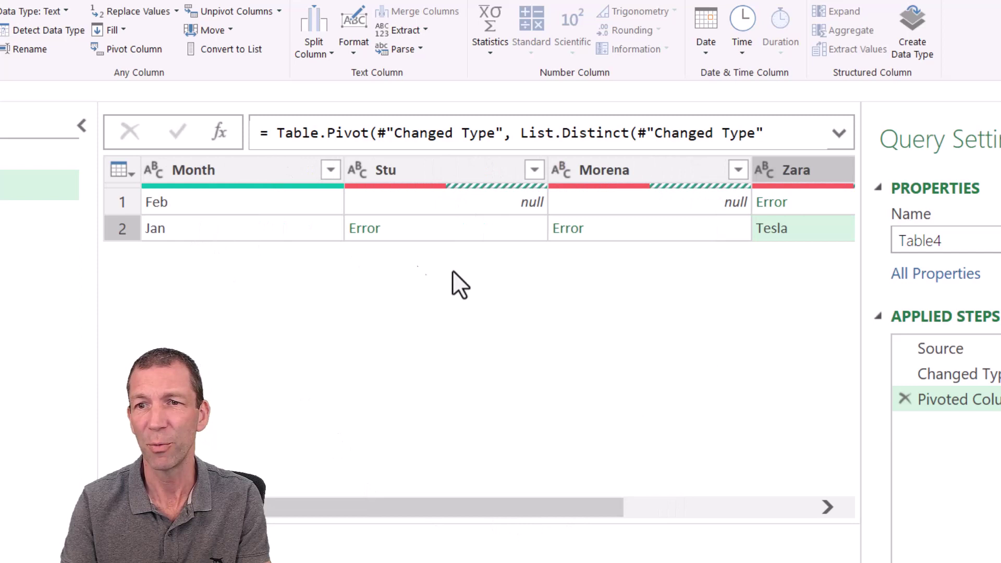
# Return to the Changed Type step, review the Zara, Stu and Jan rows, then select Month.
pyautogui.click(965, 372)
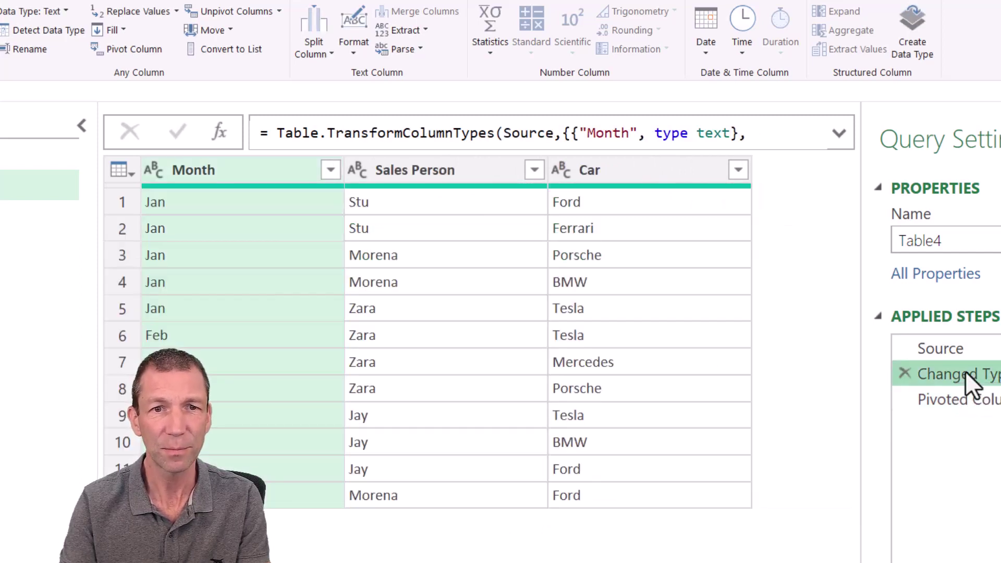
pyautogui.click(469, 318)
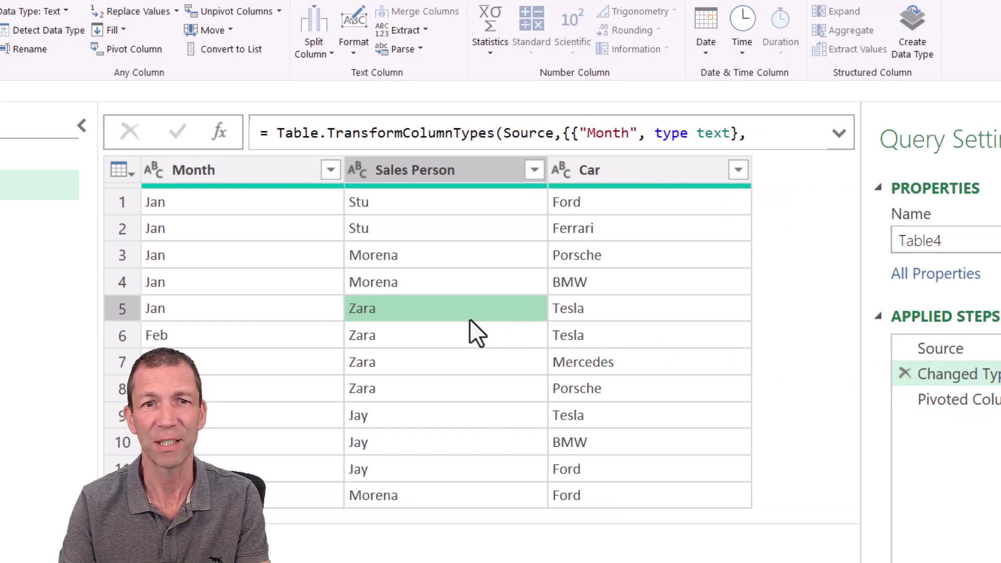
pyautogui.click(637, 315)
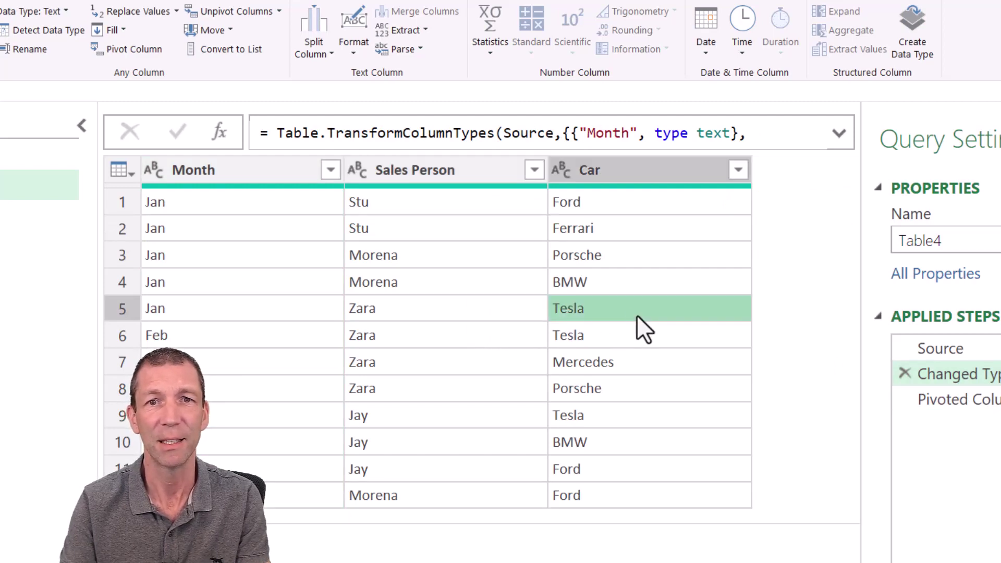
pyautogui.click(492, 228)
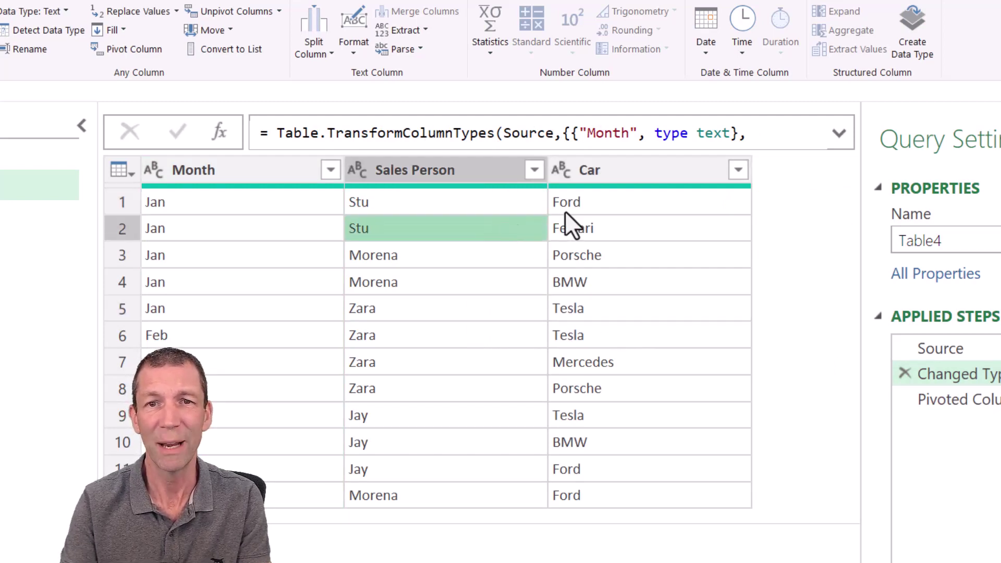
pyautogui.click(321, 209)
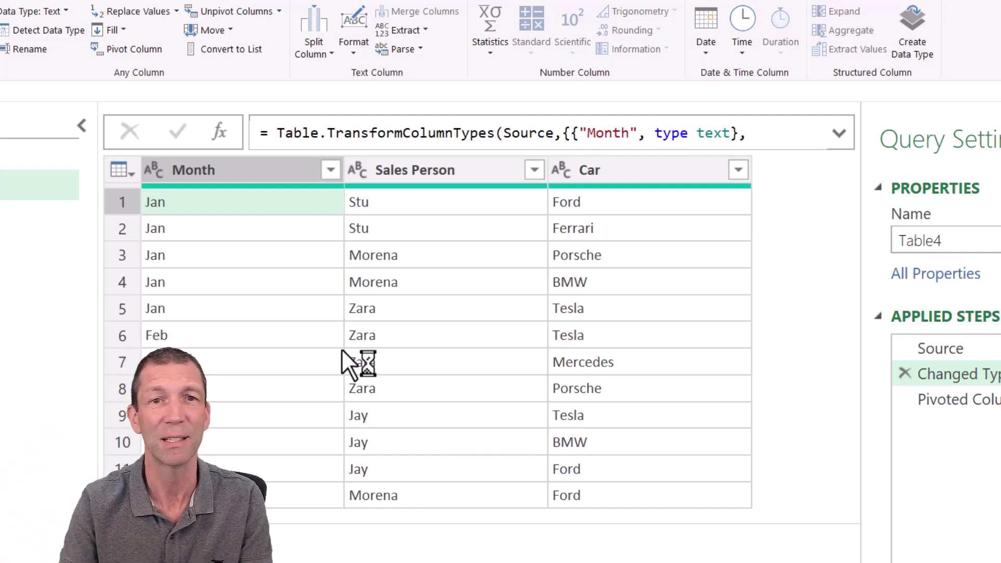
pyautogui.click(255, 168)
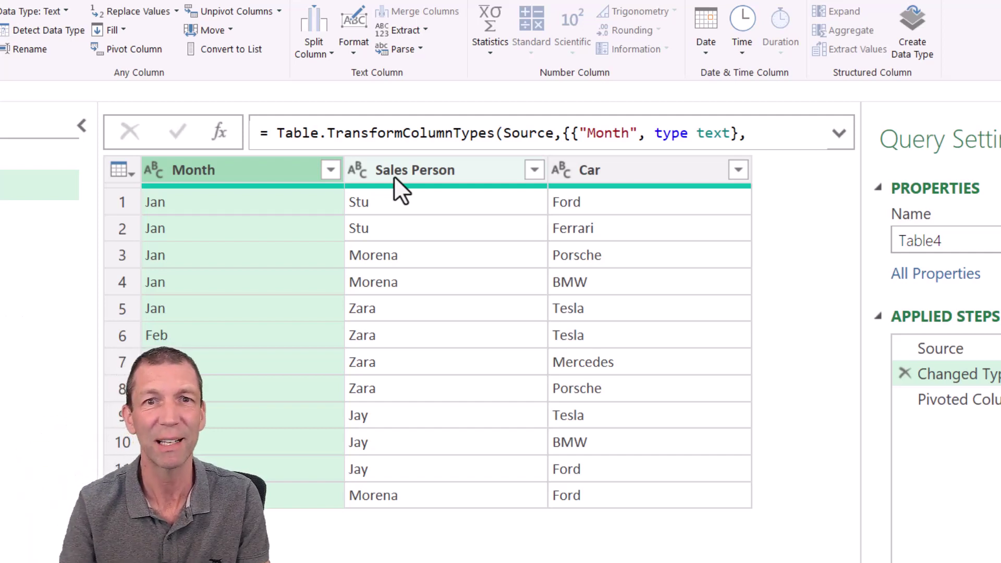
# Insert a Group By step on Month and Sales Person with an All Rows column named Data.
pyautogui.keyDown('ctrl'); pyautogui.click(430, 172); pyautogui.keyUp('ctrl')
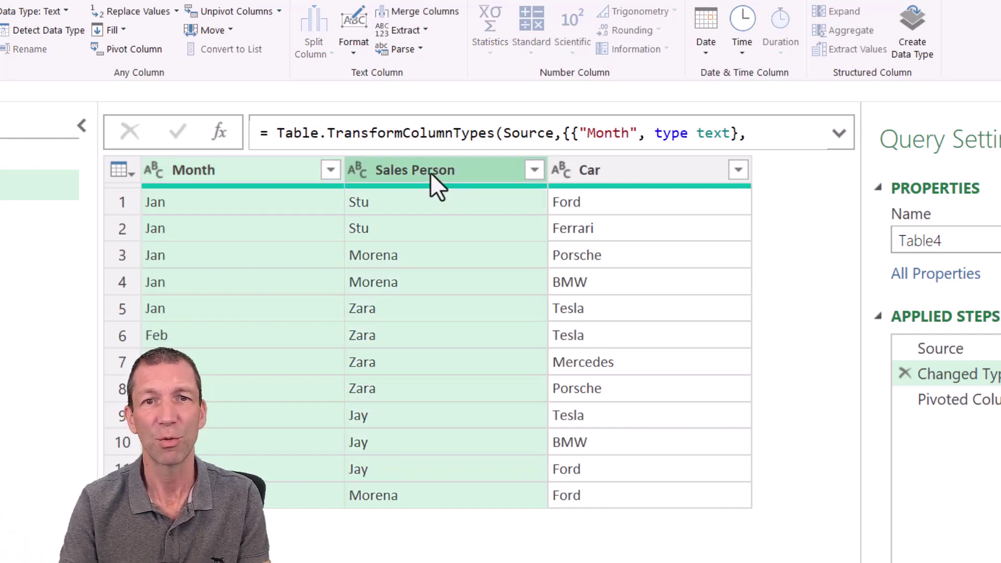
pyautogui.rightClick(427, 176)
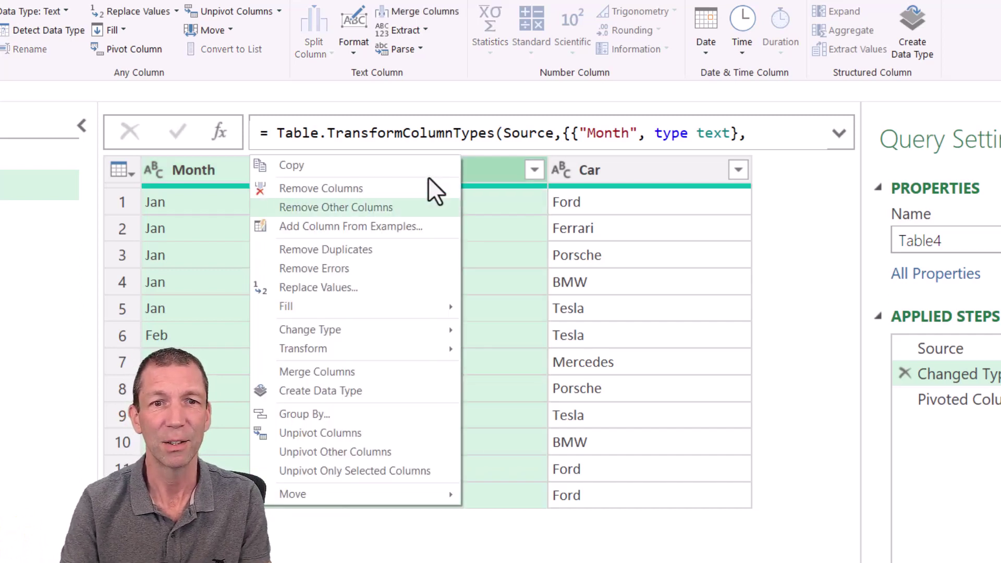
pyautogui.click(320, 416)
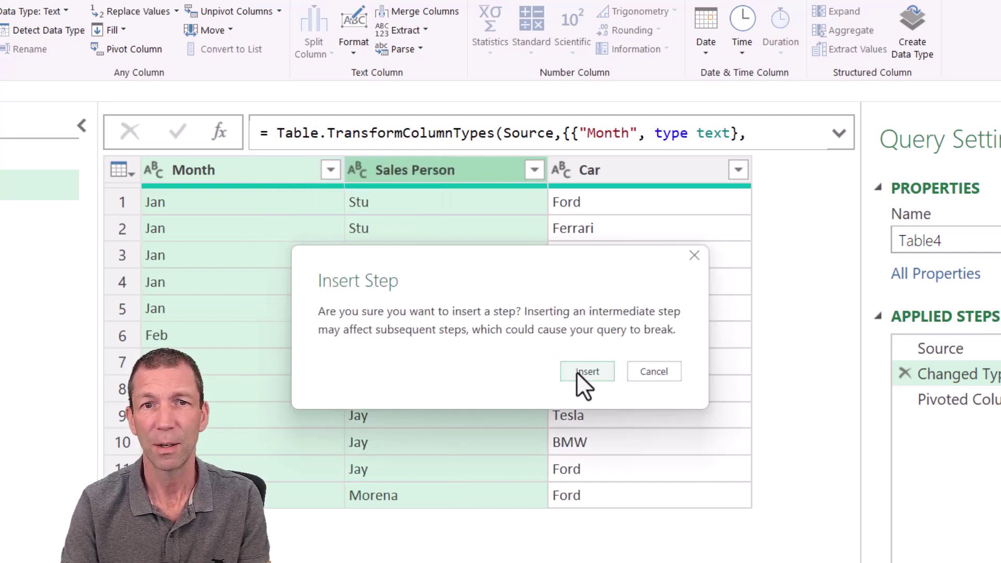
pyautogui.click(582, 371)
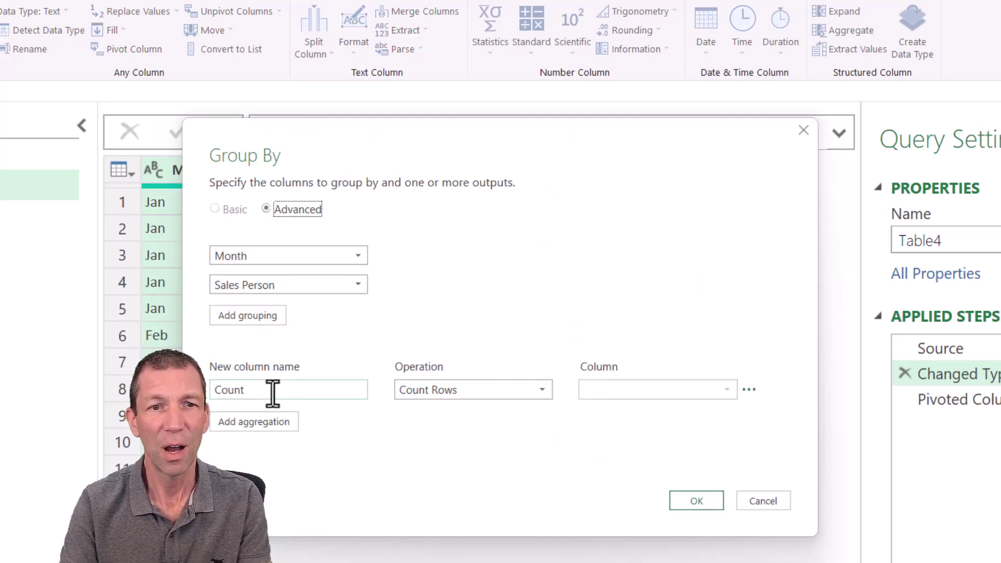
pyautogui.doubleClick(273, 389)
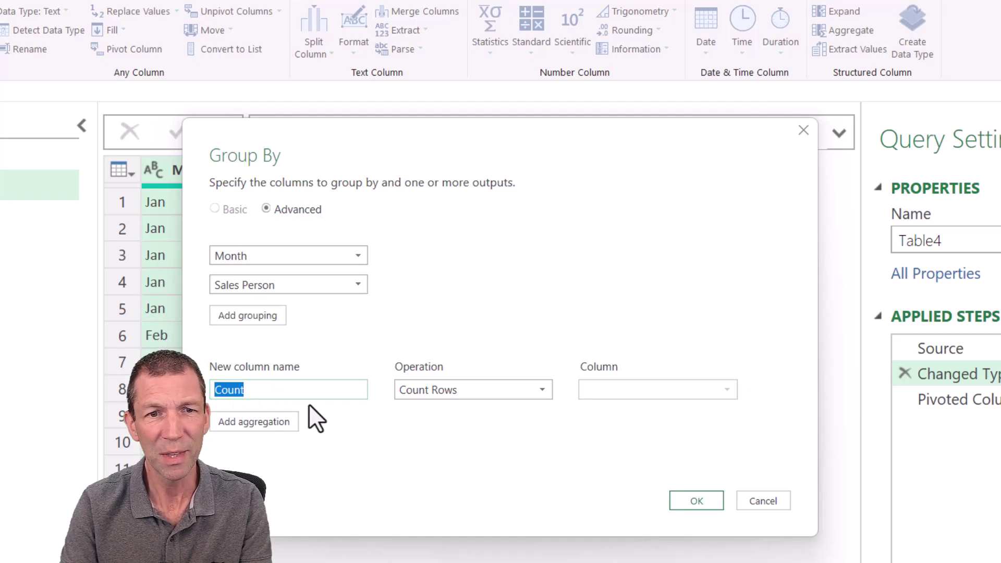
pyautogui.write('Data')
pyautogui.click(528, 392)
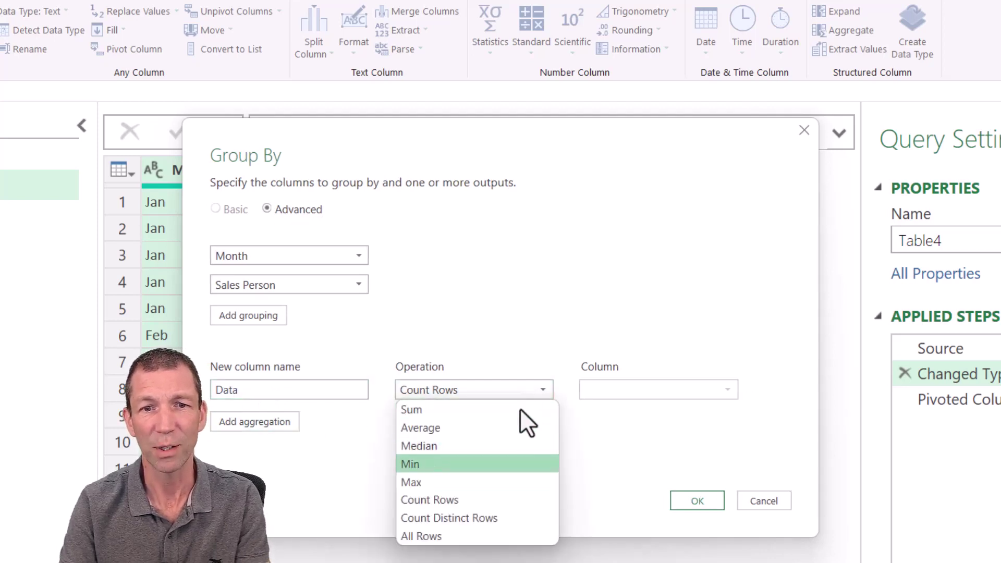
pyautogui.click(459, 532)
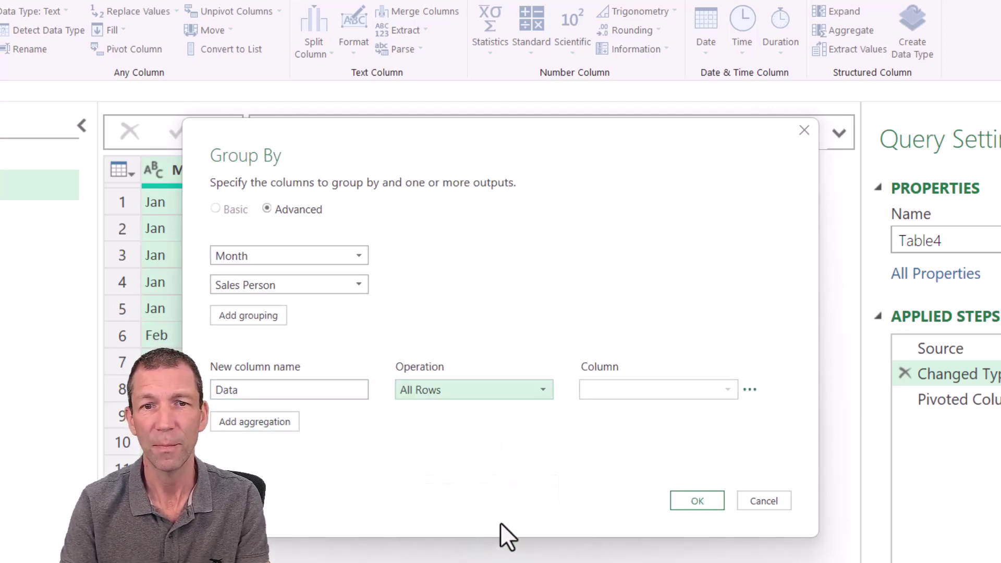
# Apply the grouping, preview Stu's and Morena's nested tables, and delete the Pivoted Column step.
pyautogui.click(694, 495)
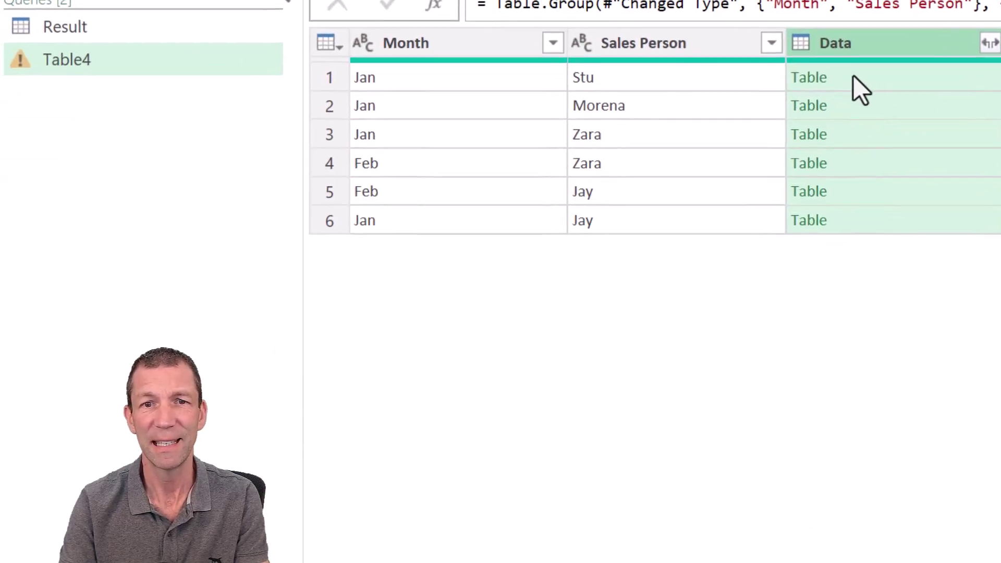
pyautogui.click(613, 202)
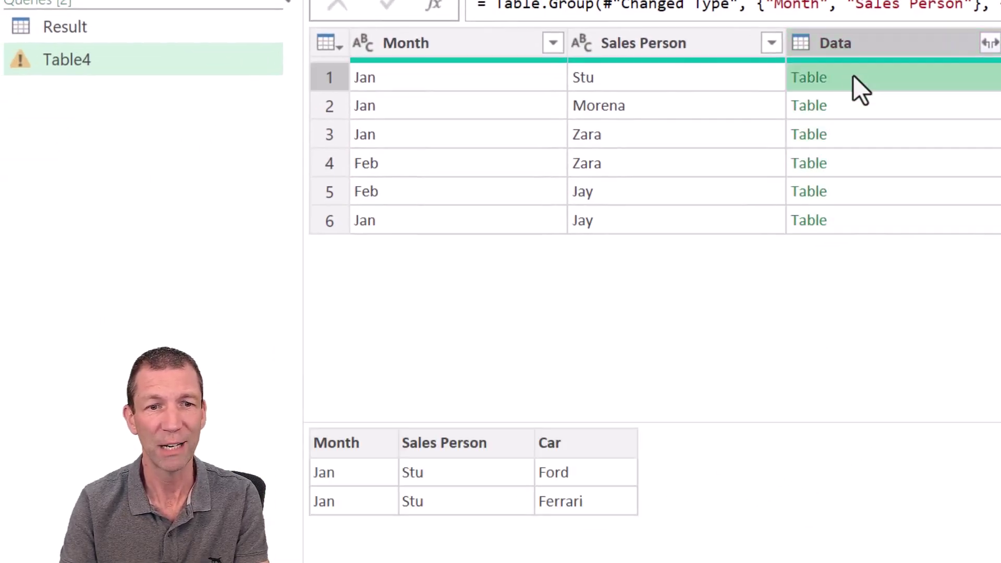
pyautogui.click(864, 110)
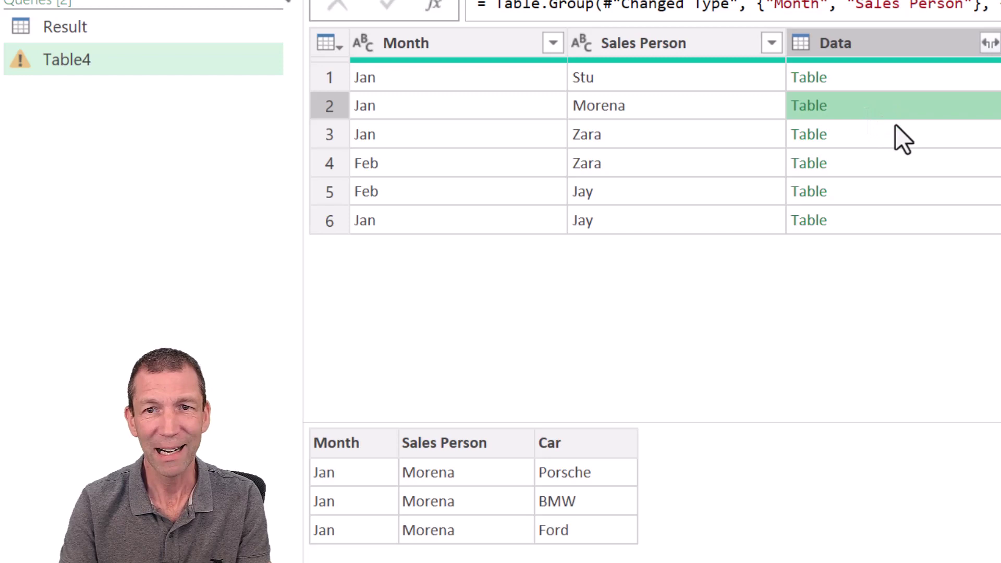
pyautogui.click(936, 79)
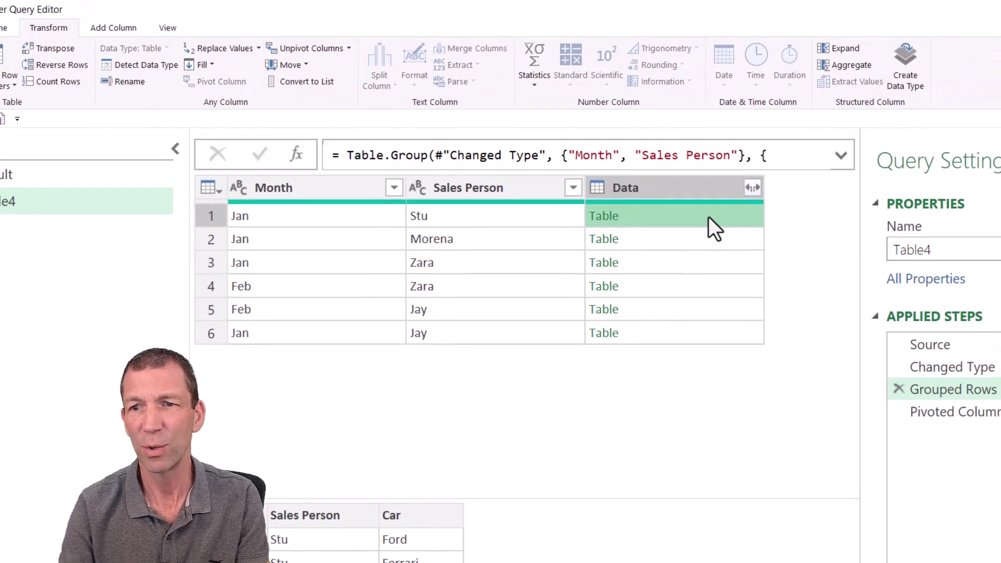
pyautogui.click(894, 413)
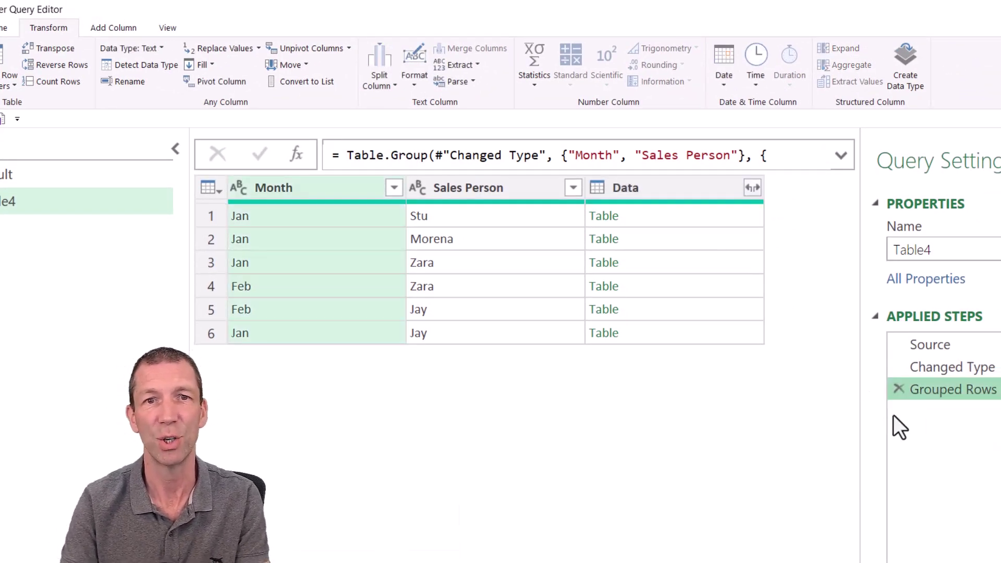
pyautogui.click(661, 183)
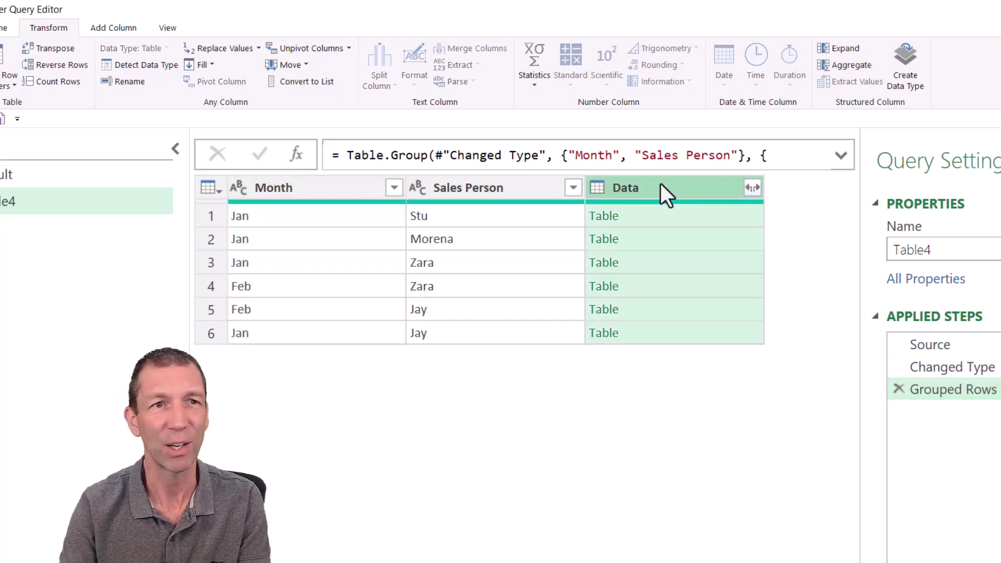
# Add an Index column and change its starting value from 0 to 1 in the formula bar.
pyautogui.click(124, 27)
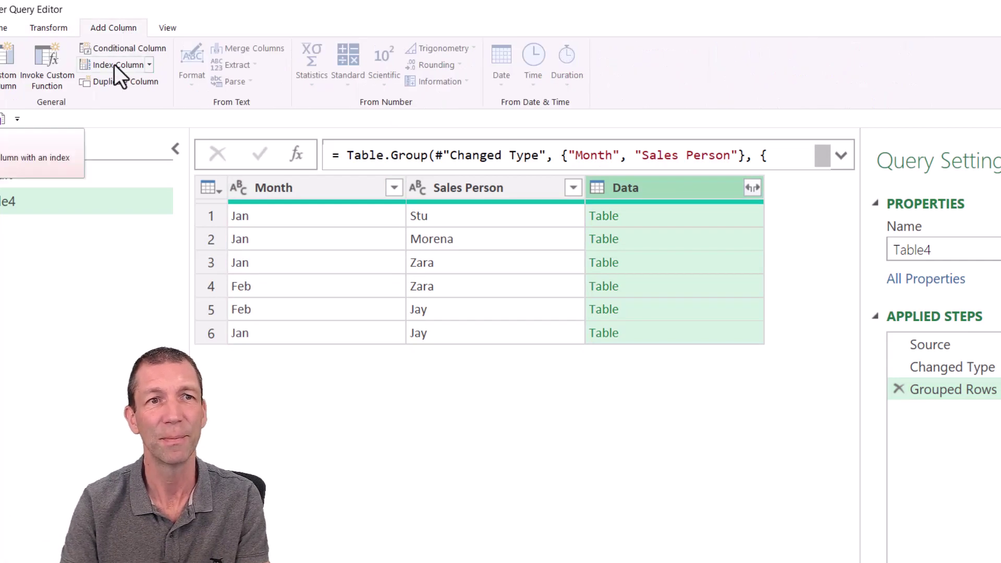
pyautogui.click(114, 64)
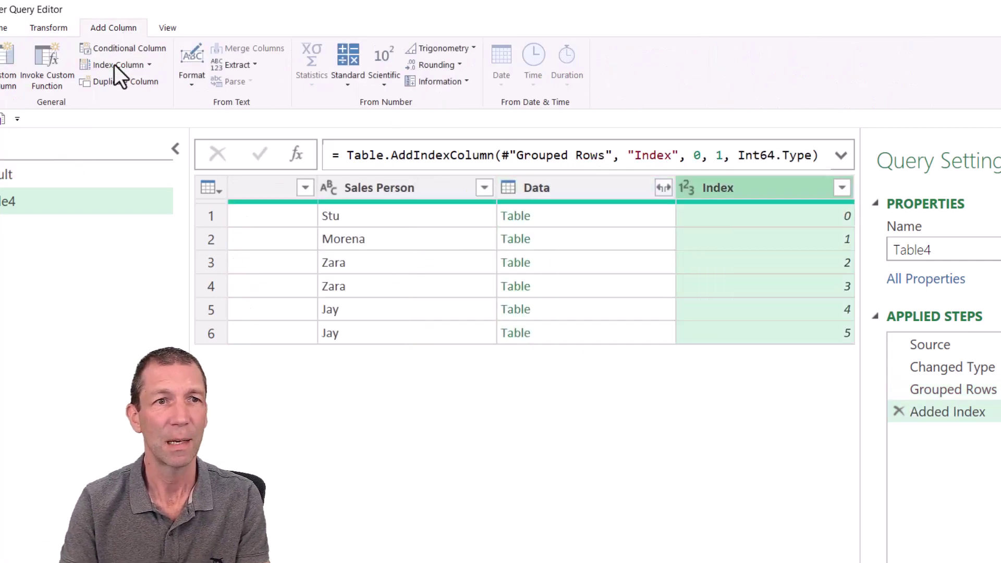
pyautogui.click(173, 148)
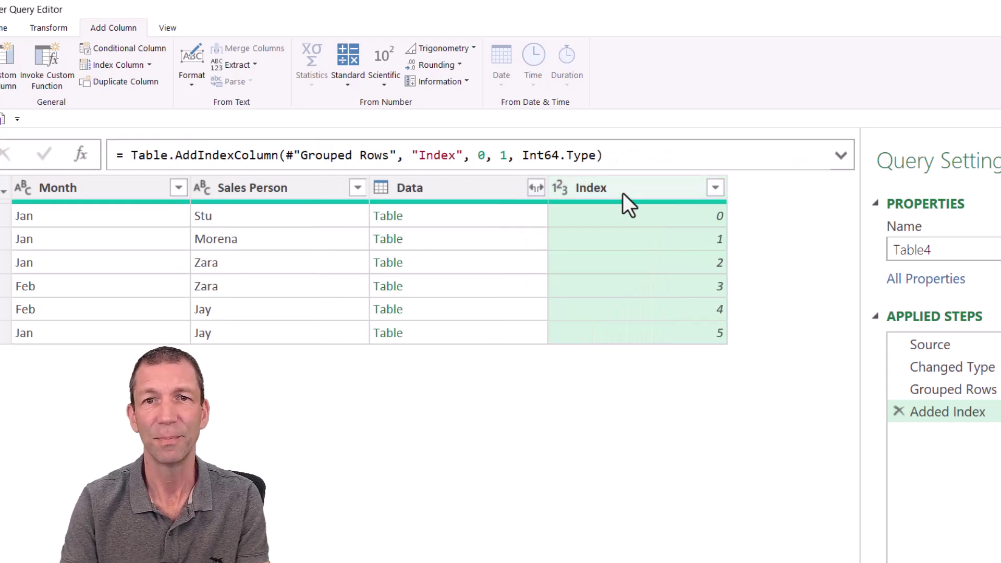
pyautogui.click(481, 155)
pyautogui.press('Delete')
pyautogui.write('1')
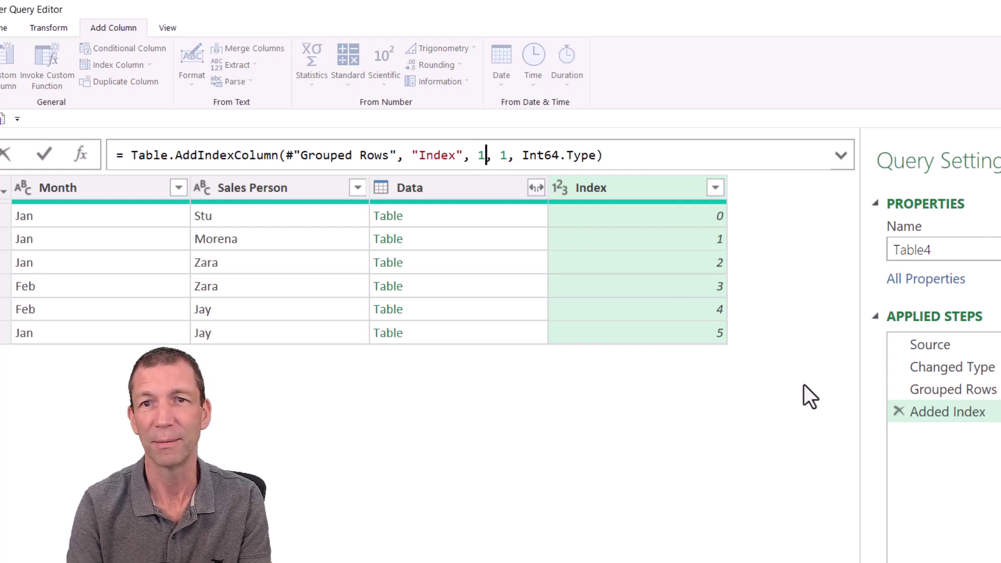
pyautogui.press('Return')
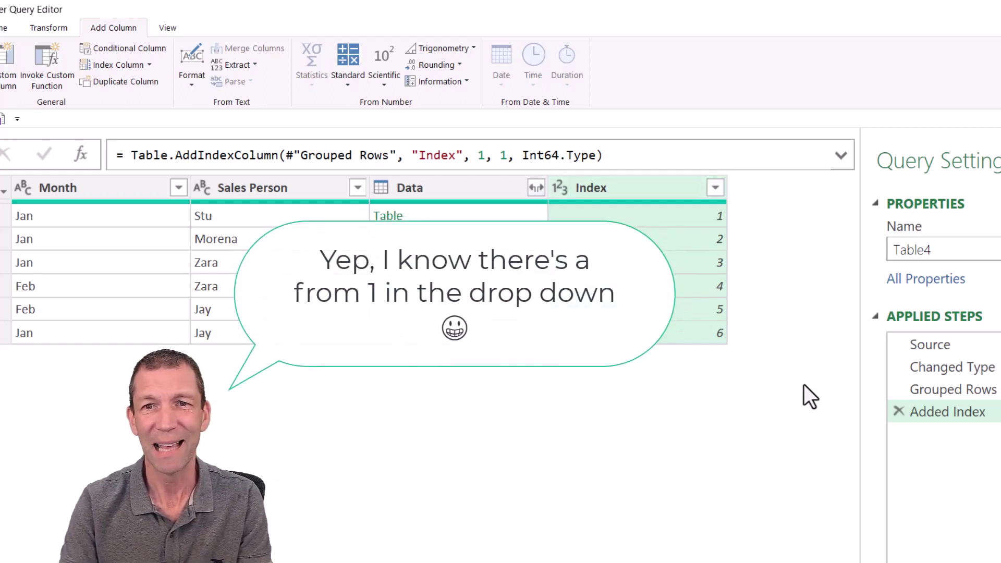
# Copy the Added Index step's formula without changing it.
pyautogui.click(126, 156)
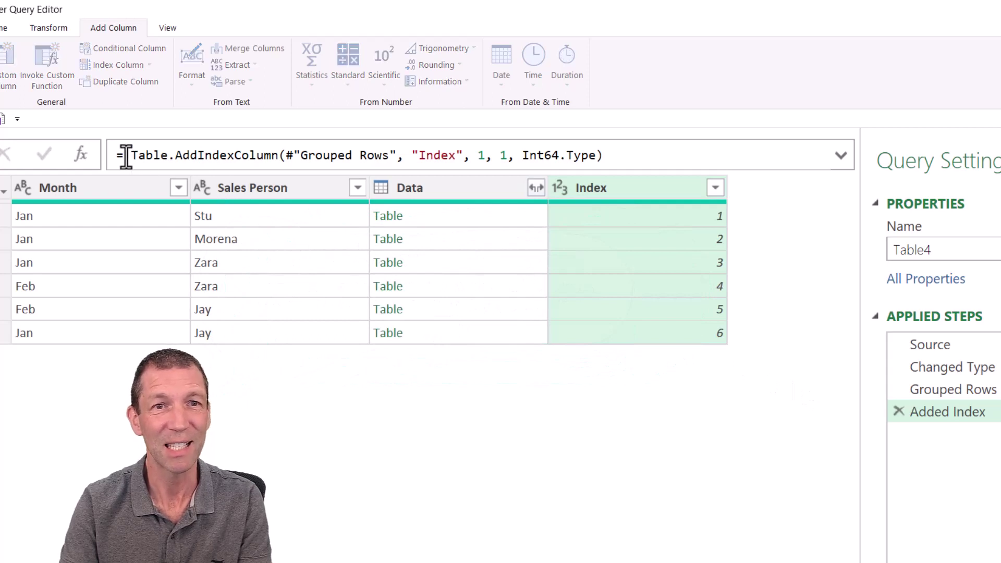
pyautogui.hotkey('ctrl', 'a')
pyautogui.hotkey('ctrl', 'c')
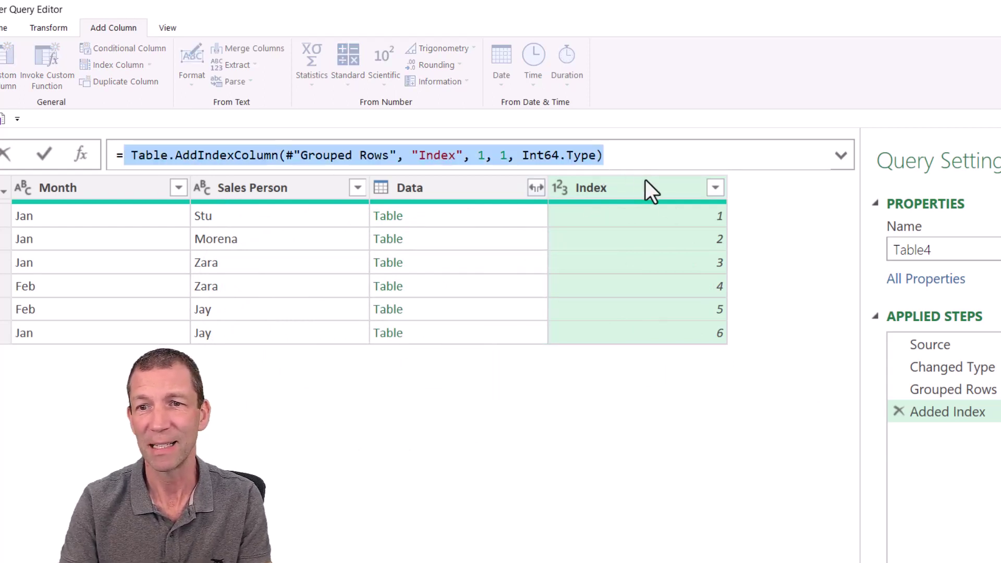
pyautogui.press('Escape')
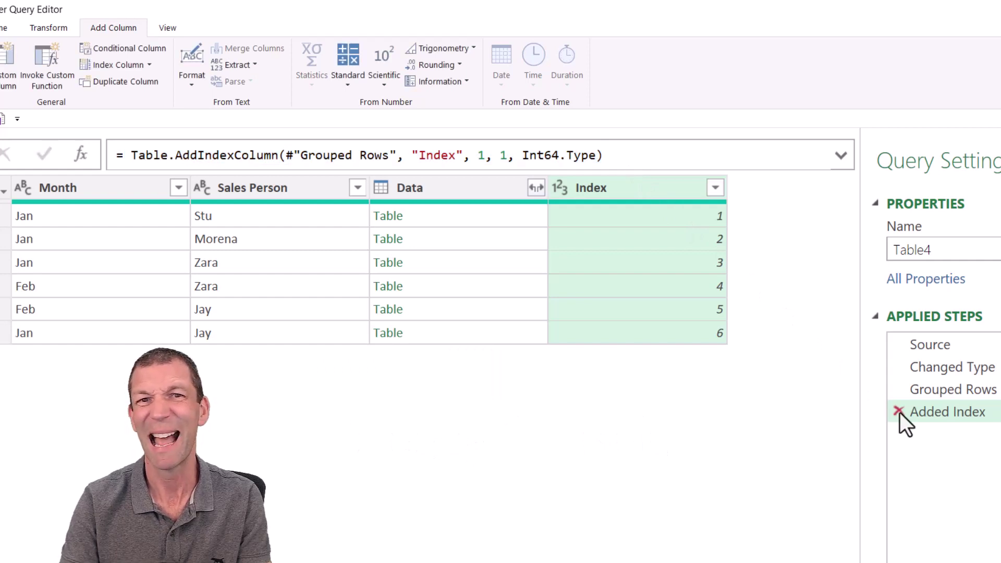
# Delete the Added Index step and add a Custom column Table.AddIndexColumn([Data], "Index", 1, 1).
pyautogui.click(898, 412)
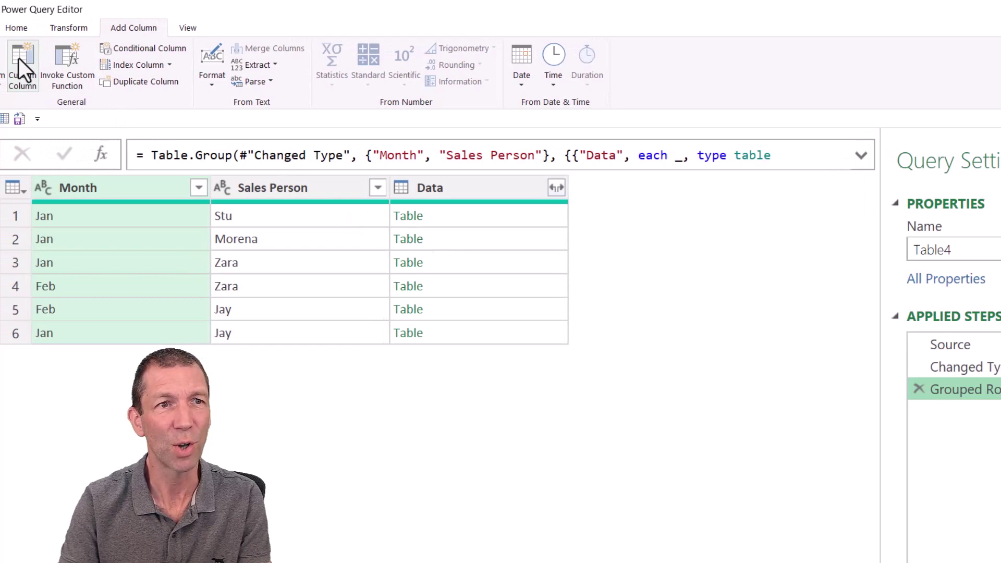
pyautogui.click(18, 57)
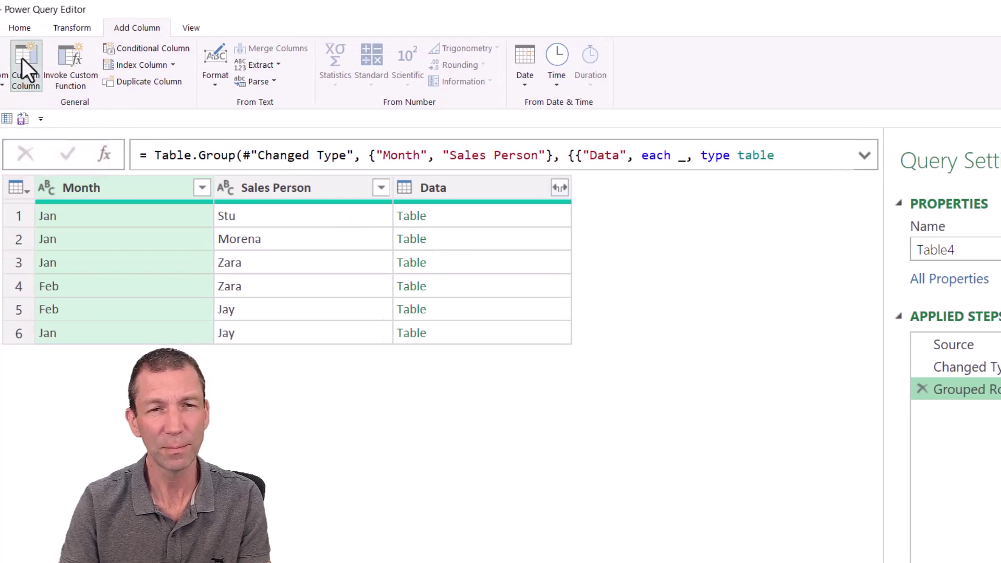
pyautogui.click(486, 291)
pyautogui.hotkey('ctrl', 'v')
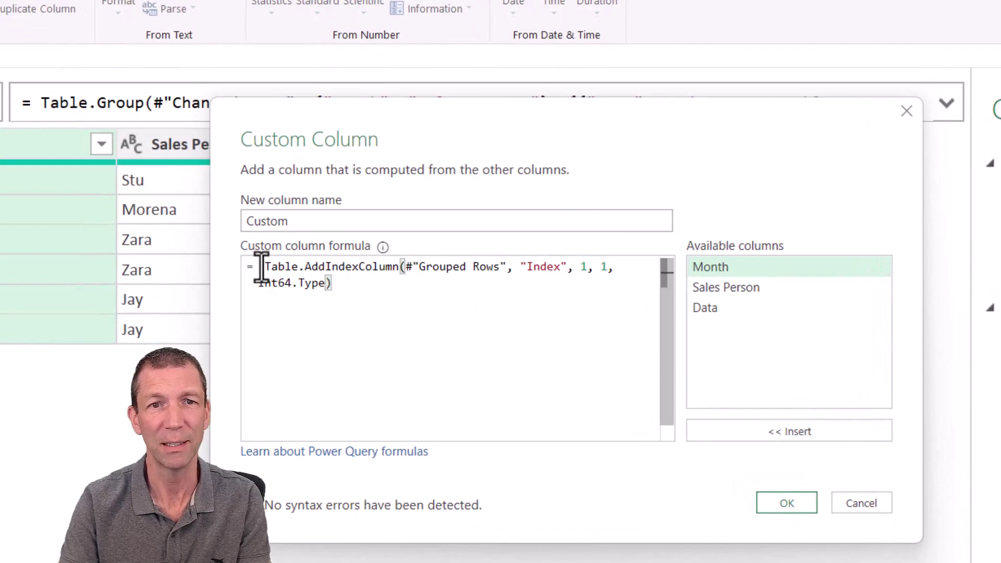
pyautogui.click(505, 267)
pyautogui.moveTo(505, 267); pyautogui.dragTo(402, 267)
pyautogui.moveTo(538, 111); pyautogui.dragTo(562, 233)
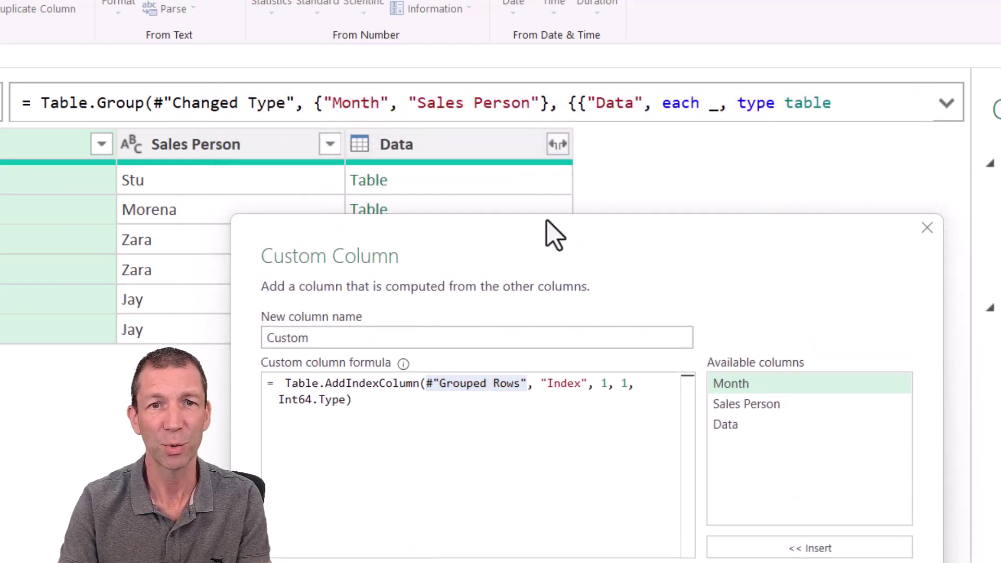
pyautogui.moveTo(487, 232); pyautogui.dragTo(463, 145)
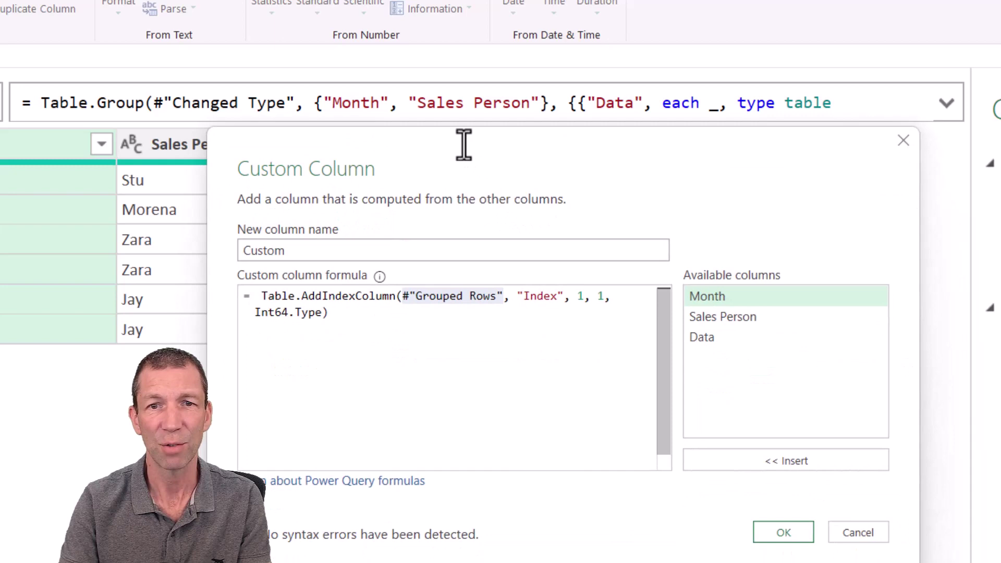
pyautogui.doubleClick(727, 339)
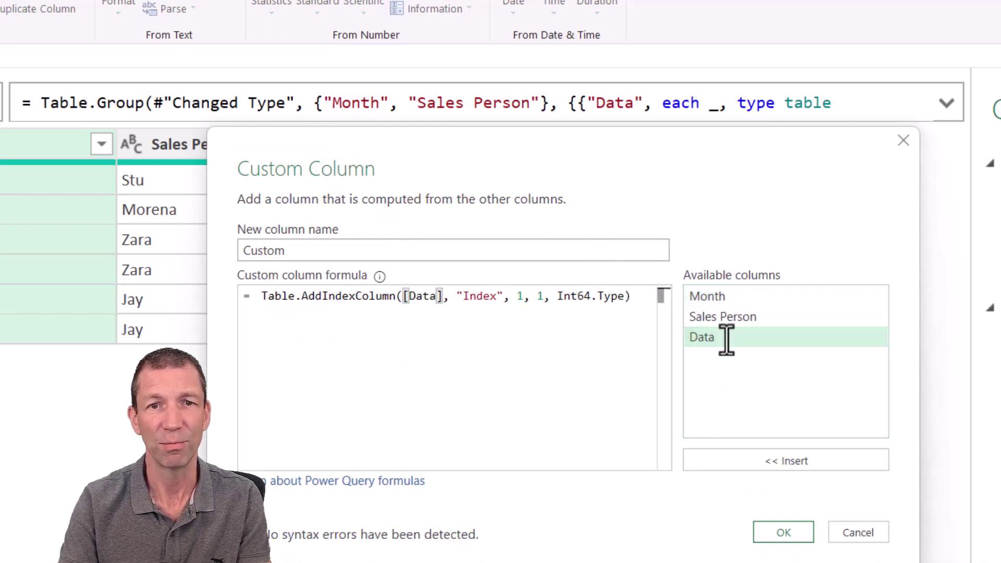
pyautogui.click(785, 534)
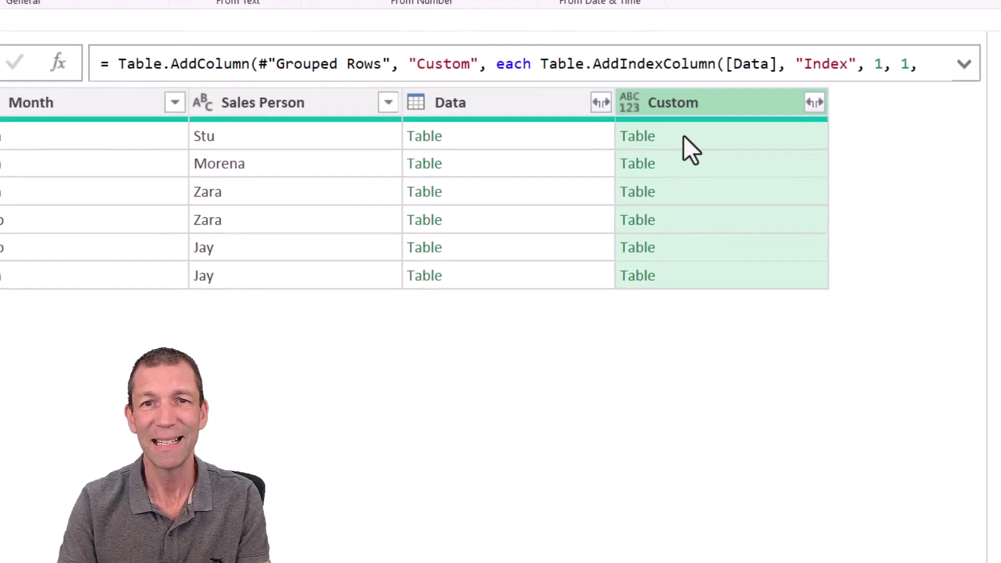
# Preview the nested Custom tables for Stu, Morena, and Zara's Jan and Feb rows.
pyautogui.click(683, 137)
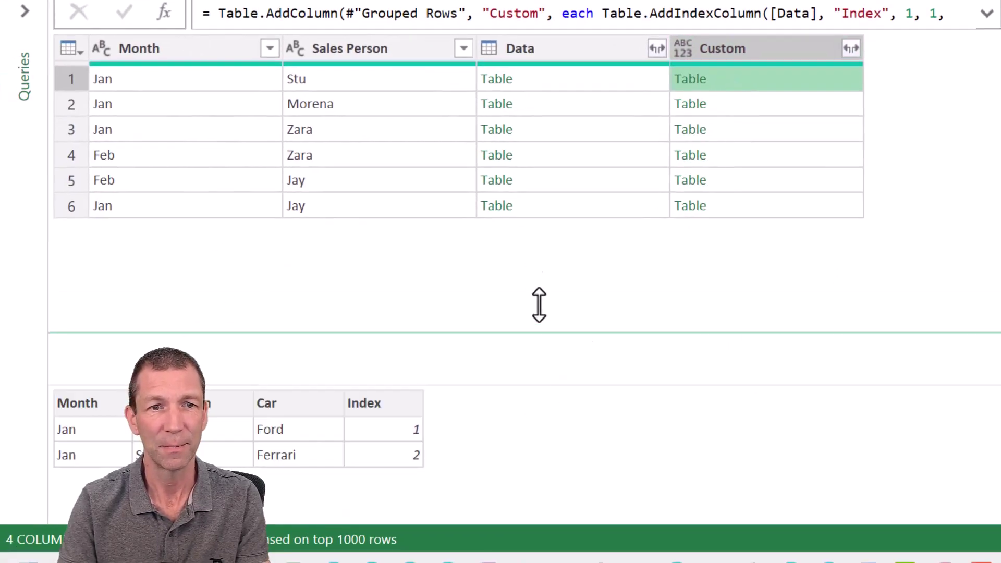
pyautogui.moveTo(539, 304); pyautogui.dragTo(531, 261)
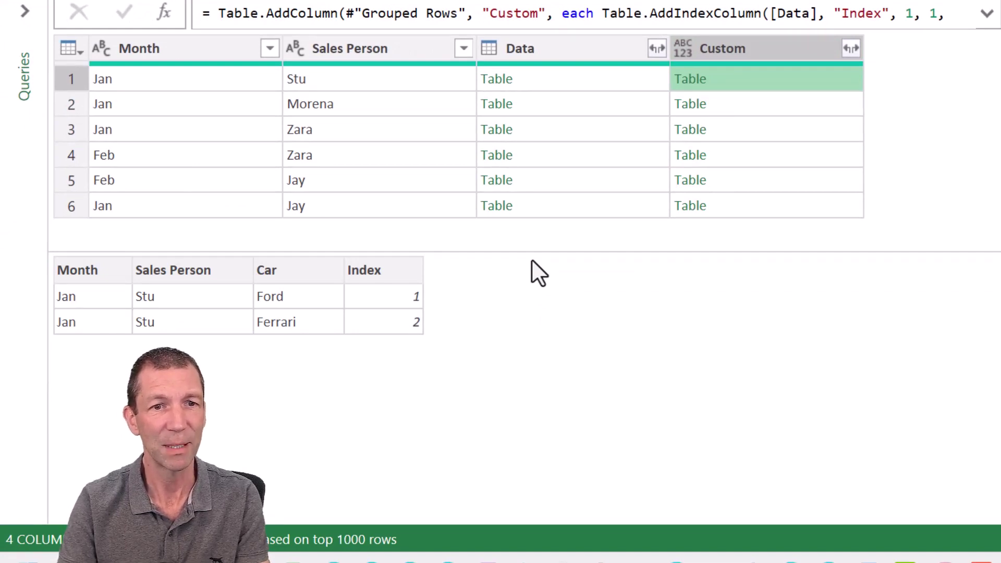
pyautogui.click(743, 108)
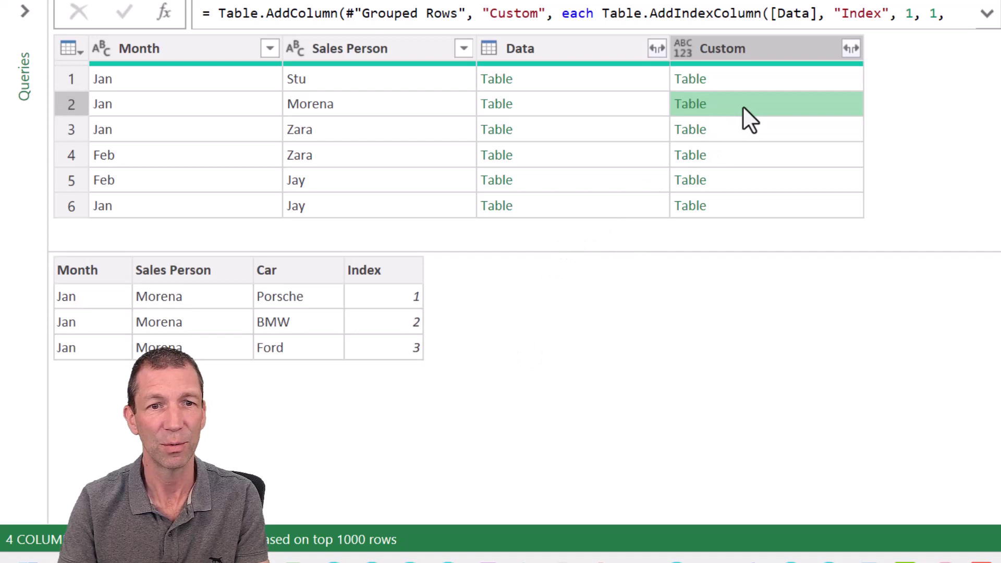
pyautogui.click(752, 143)
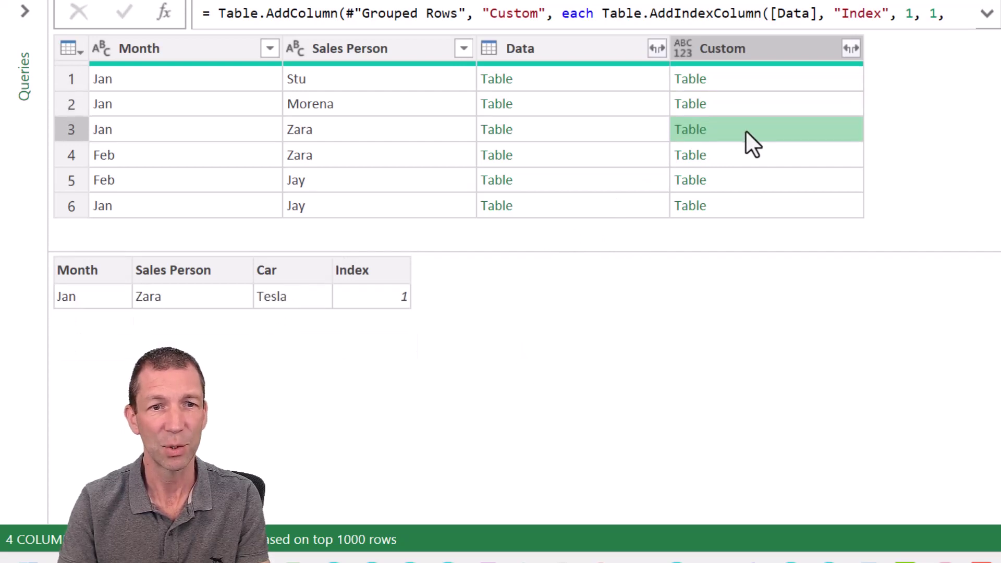
pyautogui.click(769, 159)
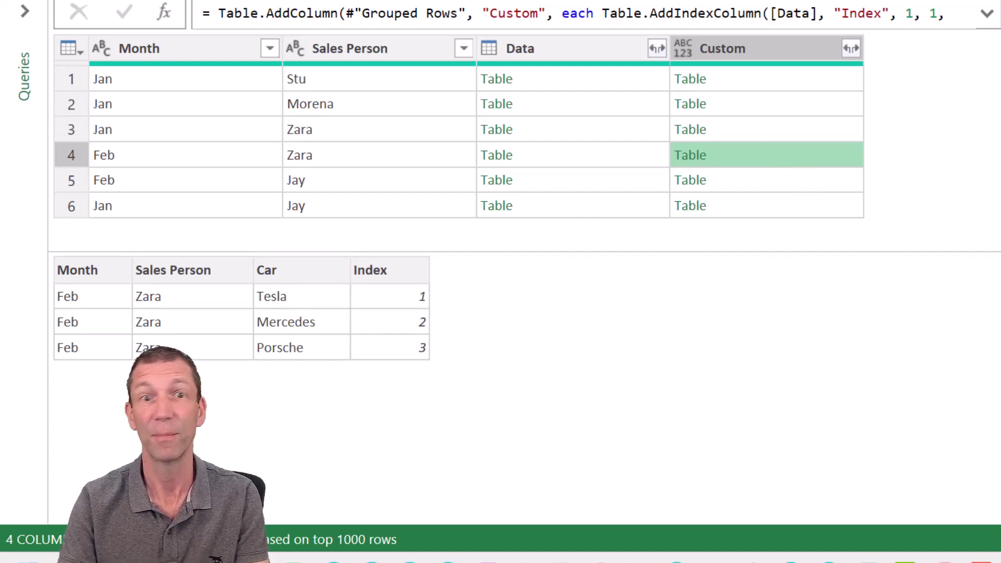
# Keep only the Custom column in Table4, removing all other columns.
pyautogui.click(758, 47)
pyautogui.rightClick(756, 48)
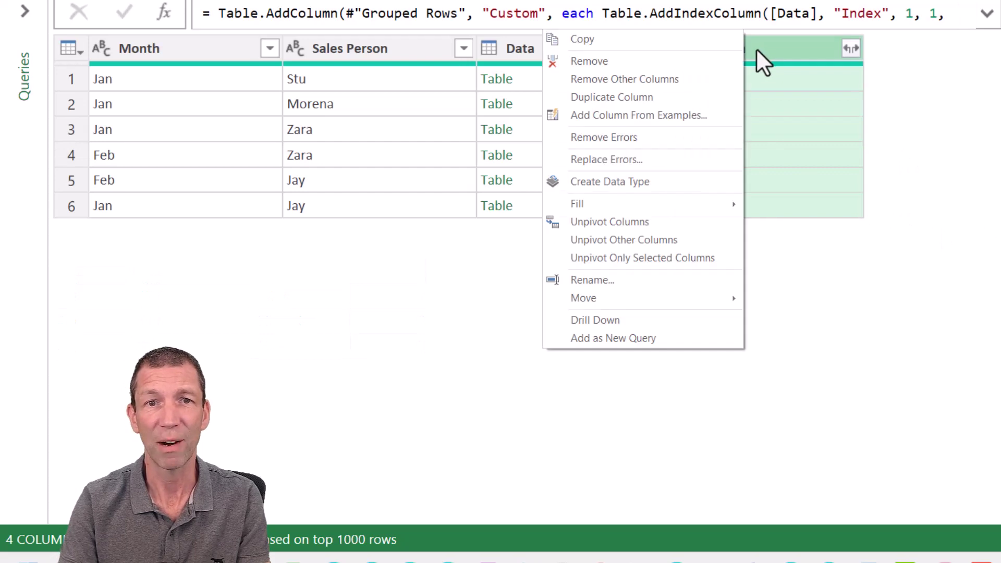
pyautogui.click(701, 78)
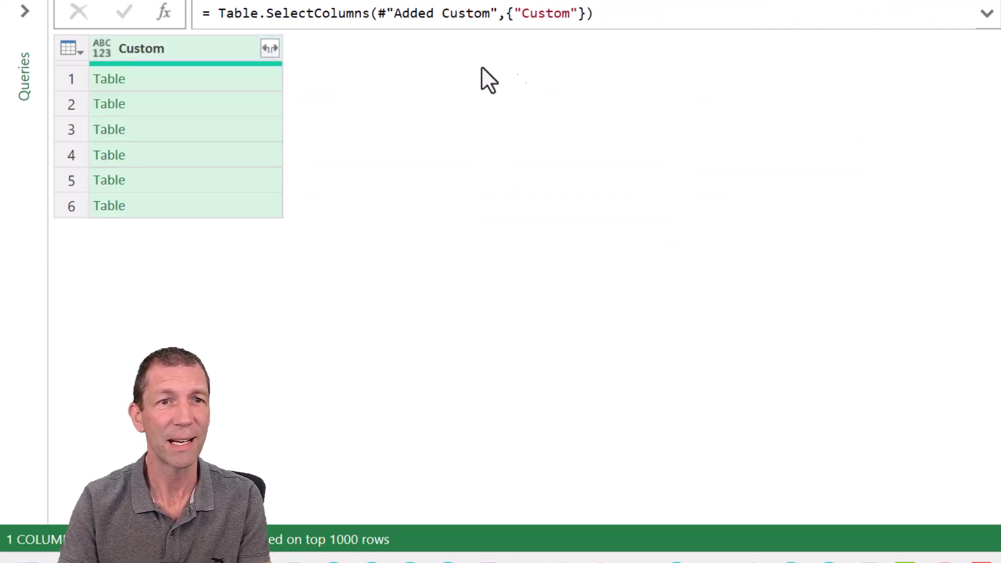
# Expand Custom into Month, Sales Person, Car and Index columns without name prefixes.
pyautogui.click(268, 51)
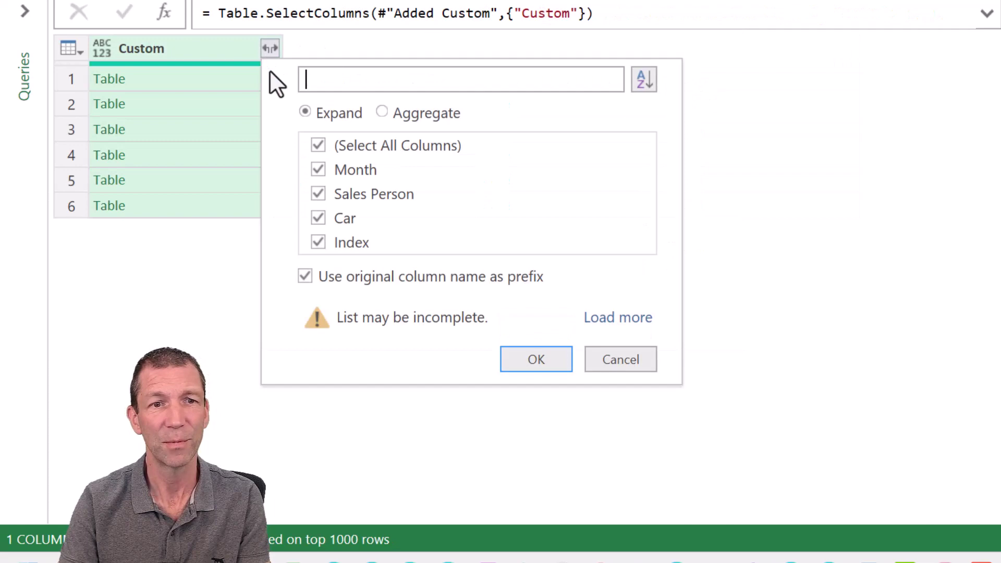
pyautogui.click(305, 280)
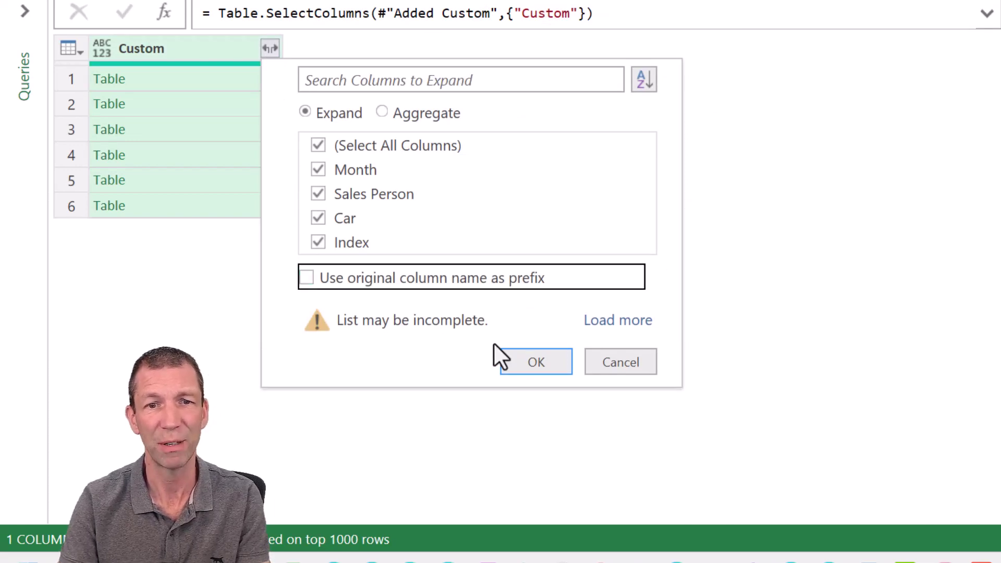
pyautogui.click(556, 365)
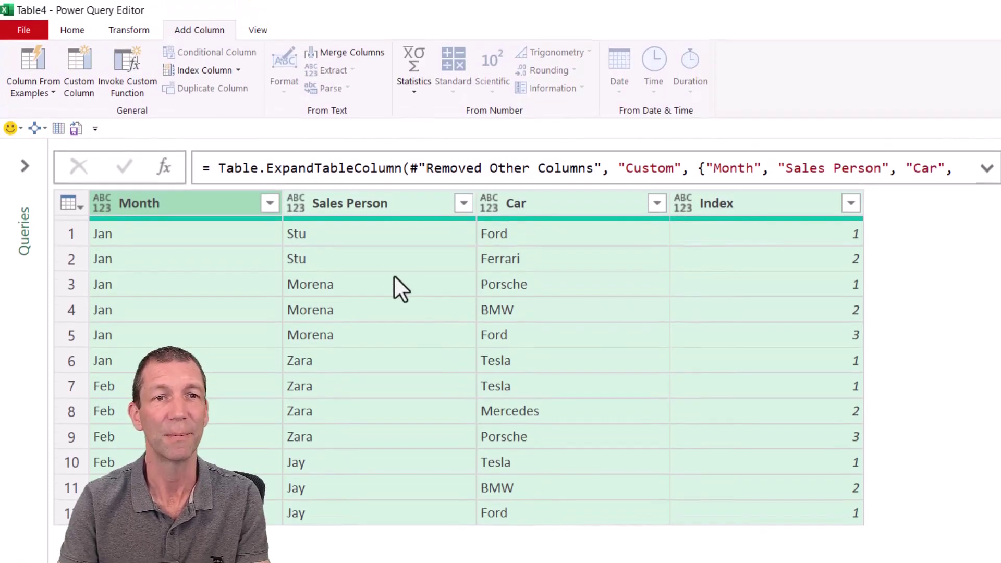
# Pivot Sales Person into columns with Car as the values, using Don't Aggregate.
pyautogui.click(350, 206)
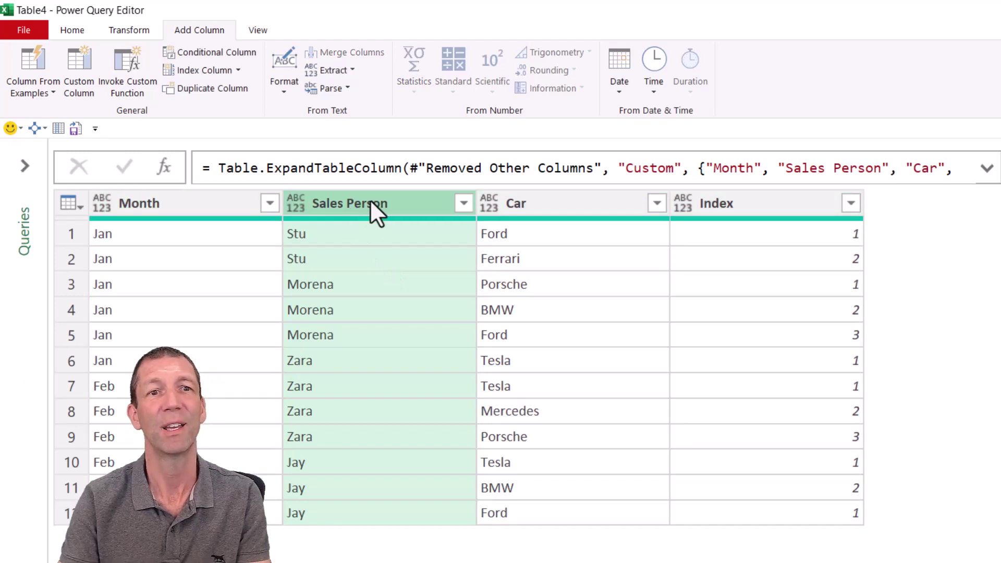
pyautogui.click(130, 31)
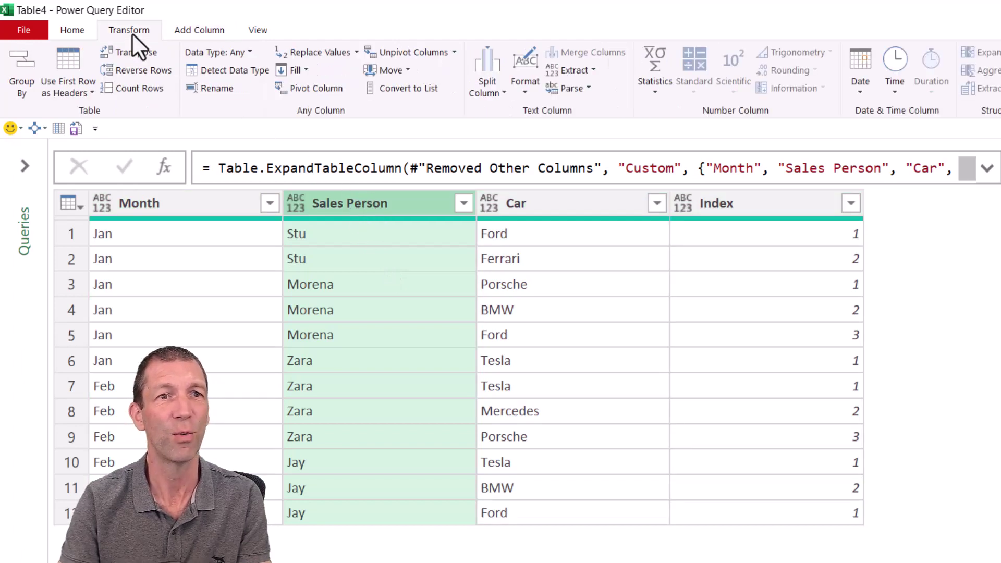
pyautogui.click(322, 89)
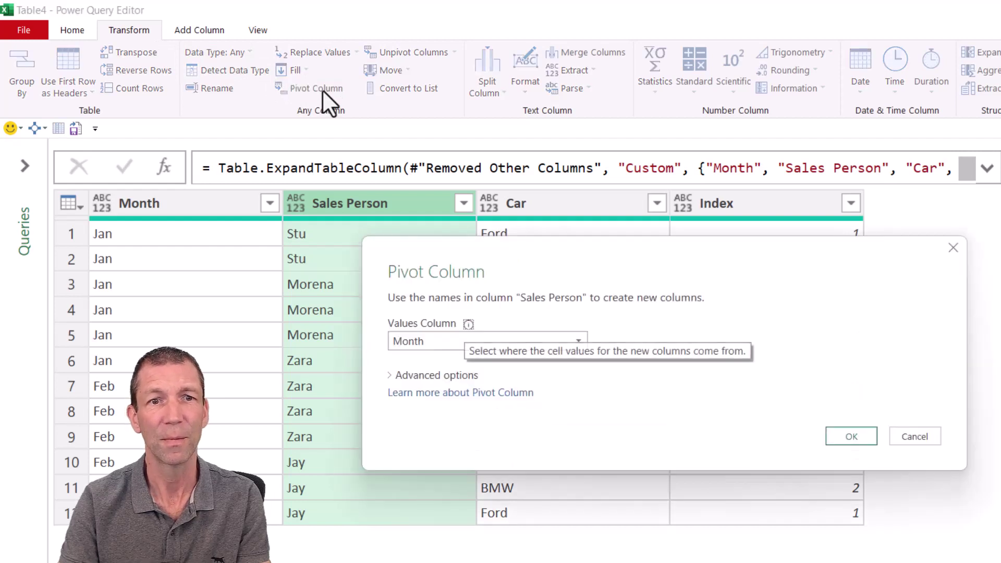
pyautogui.click(417, 341)
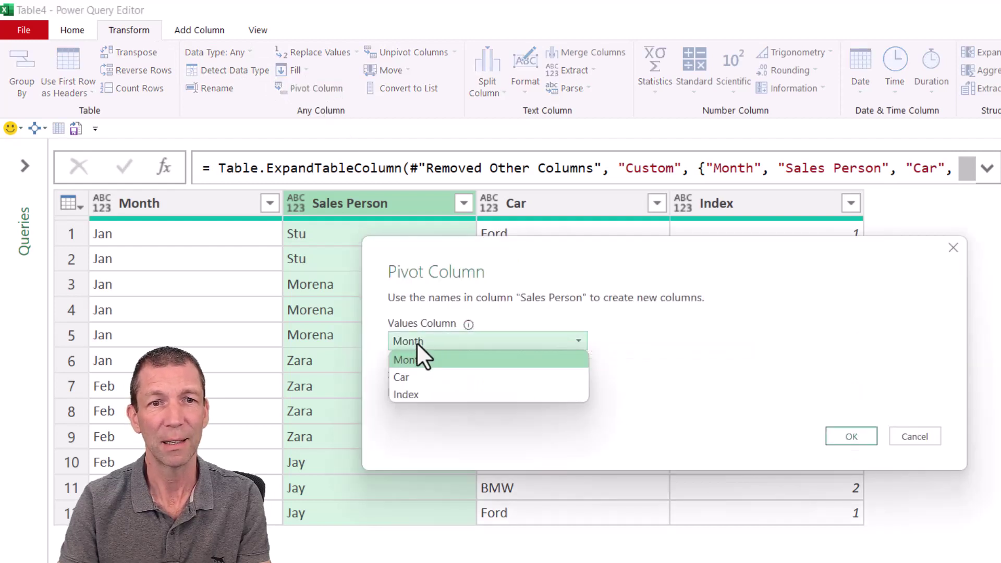
pyautogui.click(418, 376)
pyautogui.click(430, 376)
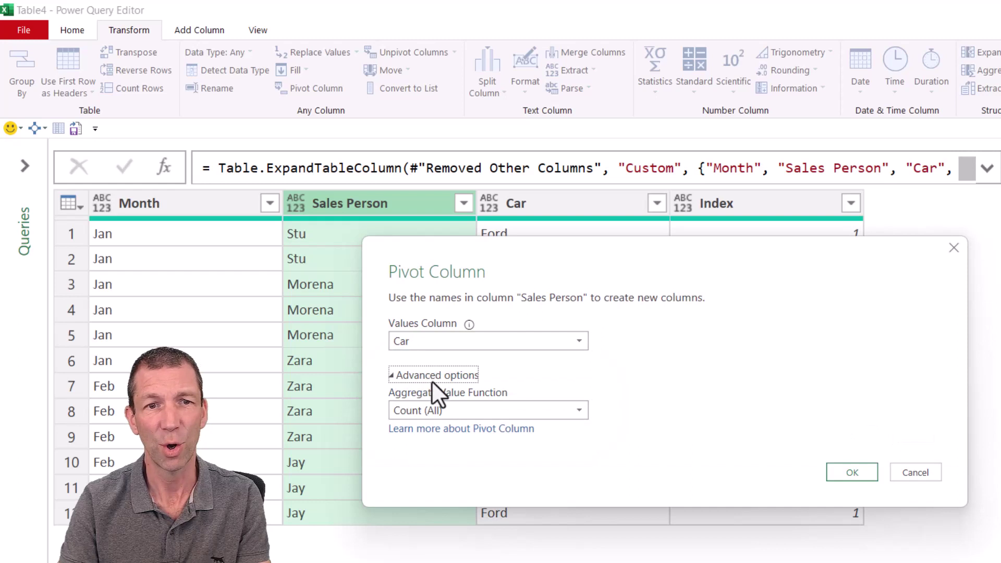
pyautogui.click(445, 410)
pyautogui.click(425, 515)
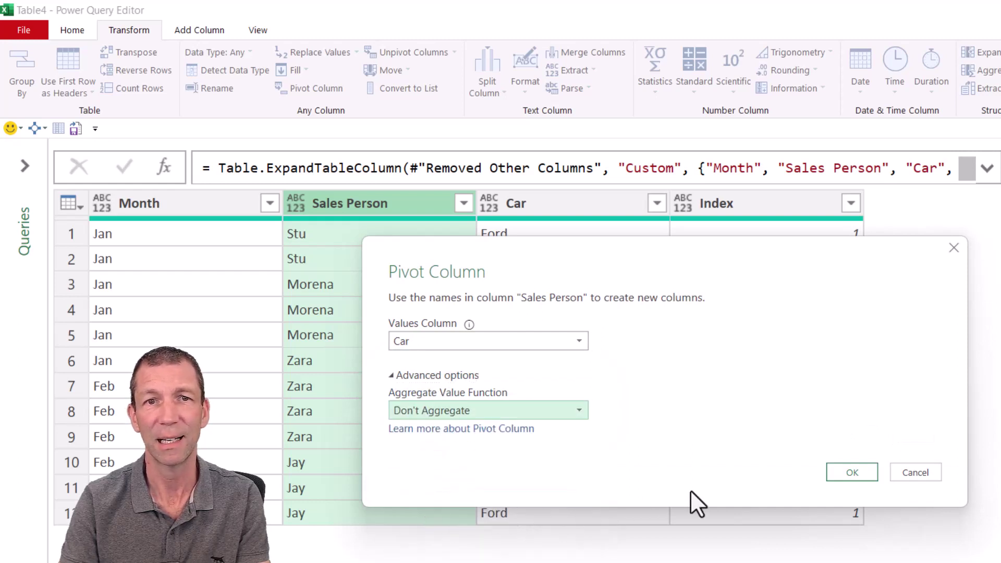
pyautogui.click(853, 473)
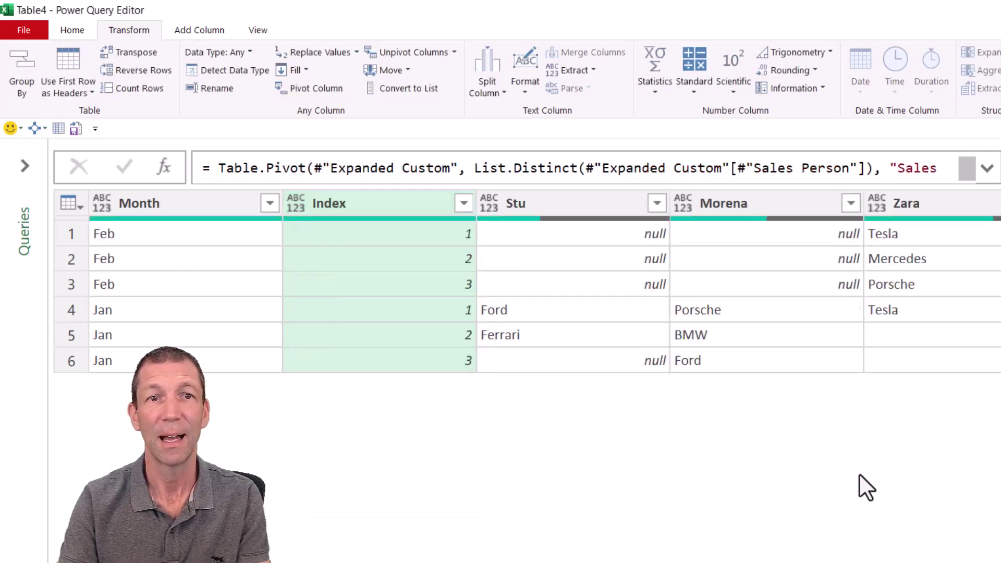
# Remove the Index column, leaving Month plus the Stu, Morena, Zara and Jay columns.
pyautogui.rightClick(369, 205)
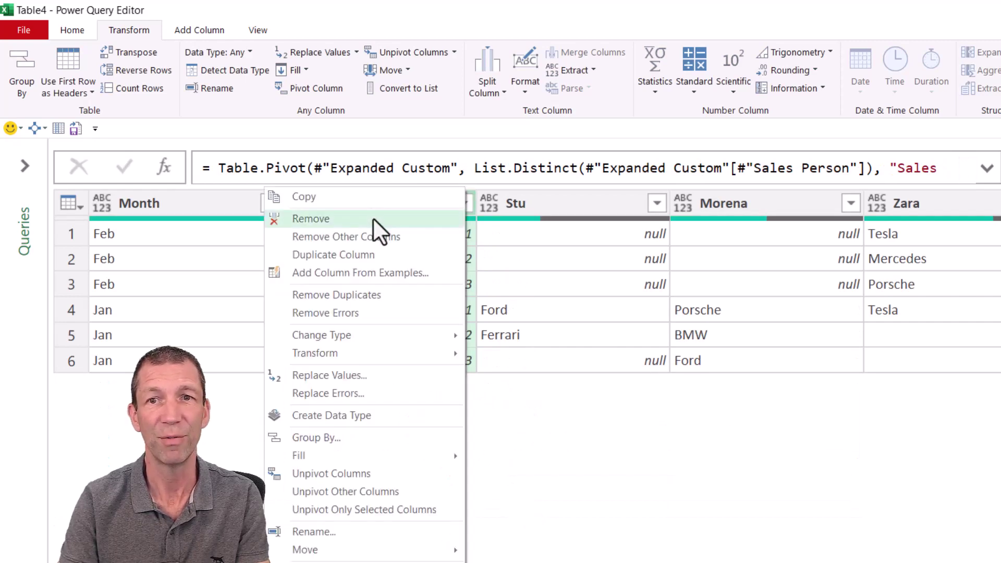
pyautogui.click(374, 218)
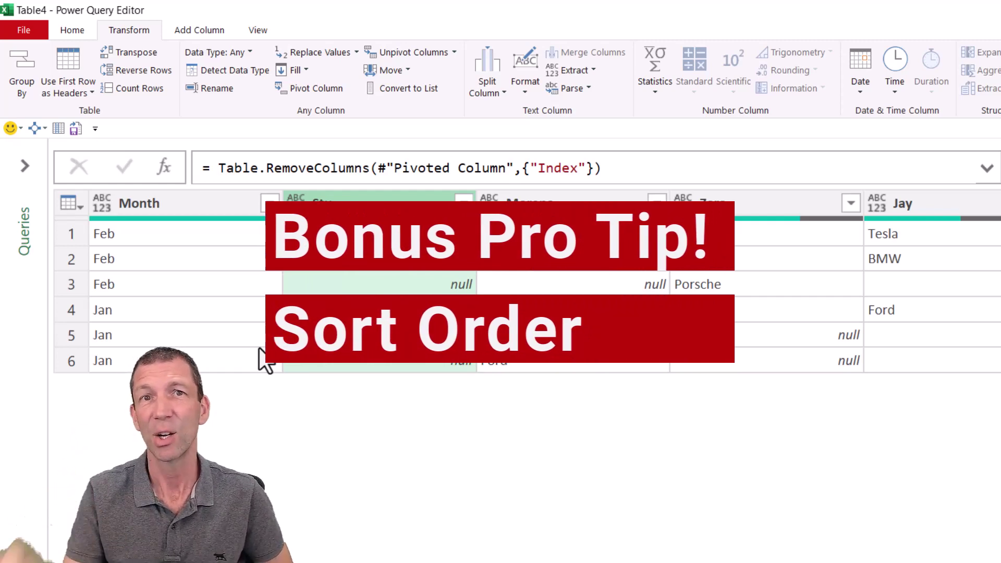
# Select the Month column in the Removed Columns result.
pyautogui.click(148, 205)
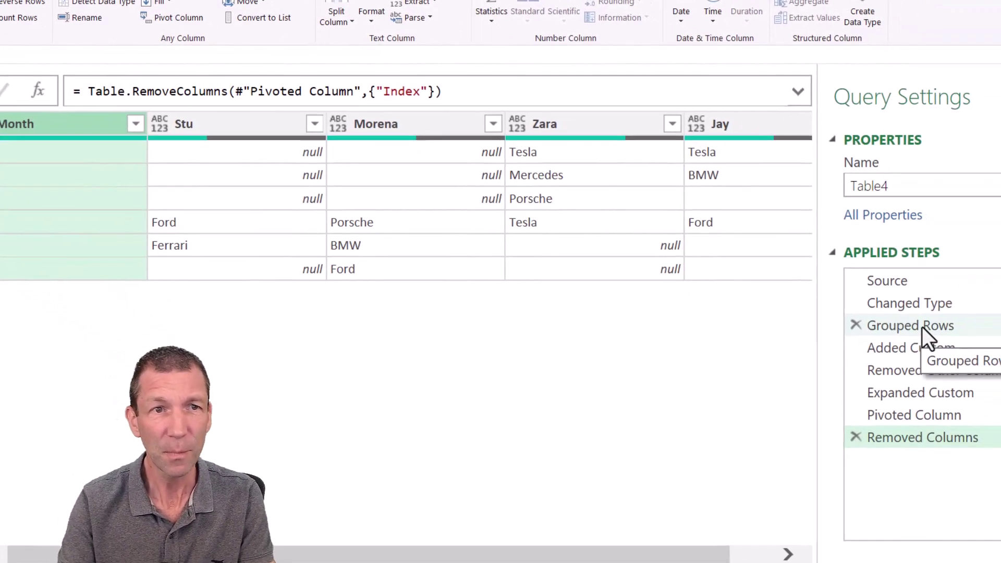
# Add a custom step after Removed Columns and rename it ReadyForMerge.
pyautogui.click(37, 90)
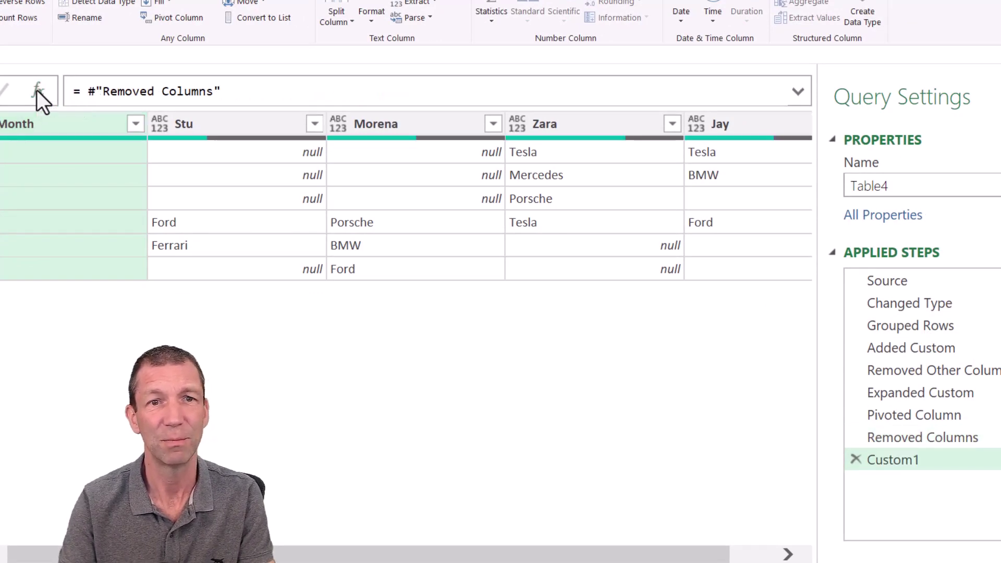
pyautogui.doubleClick(918, 461)
pyautogui.write('Read')
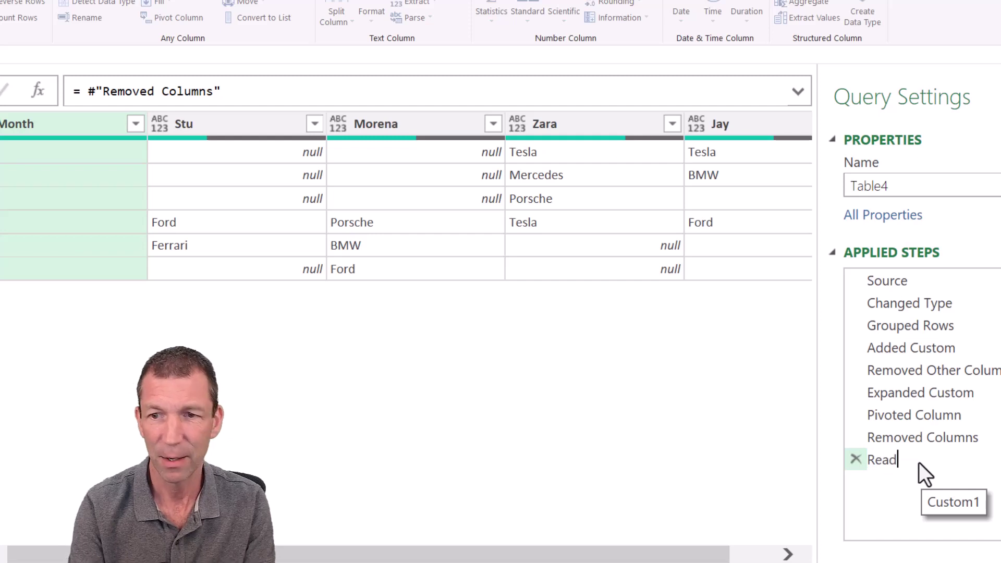
pyautogui.write('yForMer')
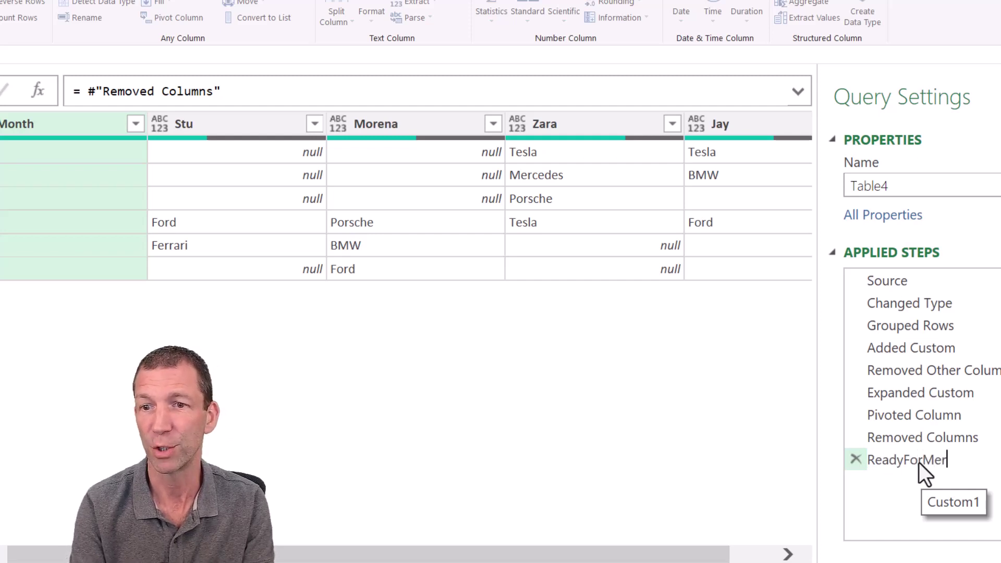
pyautogui.write('ge')
pyautogui.press('Return')
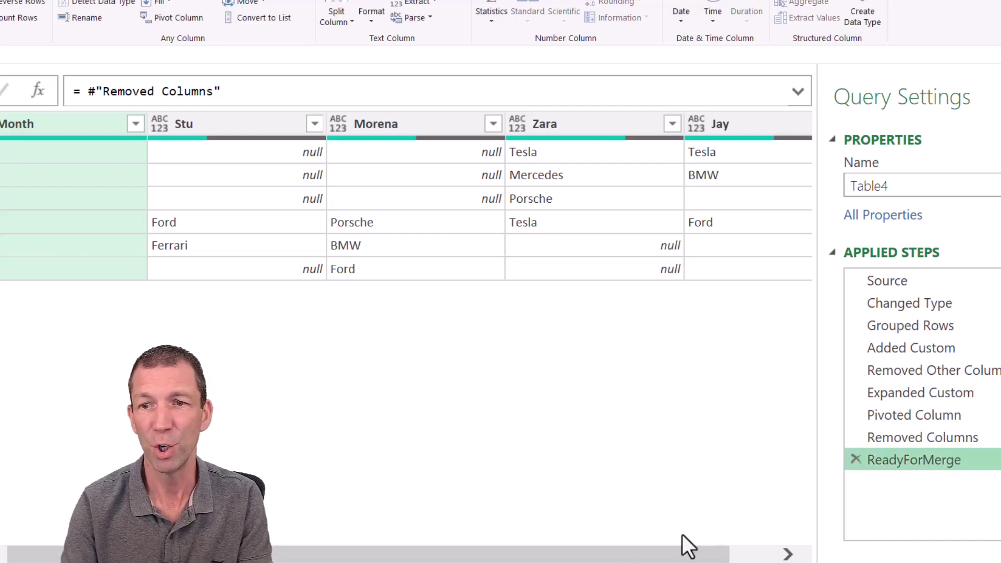
pyautogui.moveTo(659, 554)
pyautogui.mouseDown()
pyautogui.moveTo(703, 554)
pyautogui.moveTo(654, 555)
pyautogui.mouseUp()
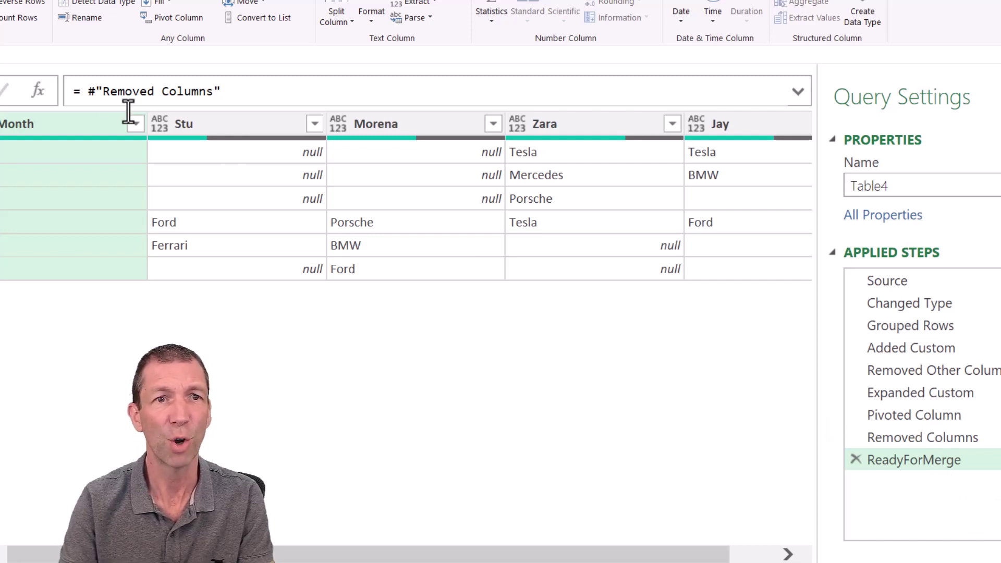
pyautogui.moveTo(86, 93); pyautogui.dragTo(246, 99)
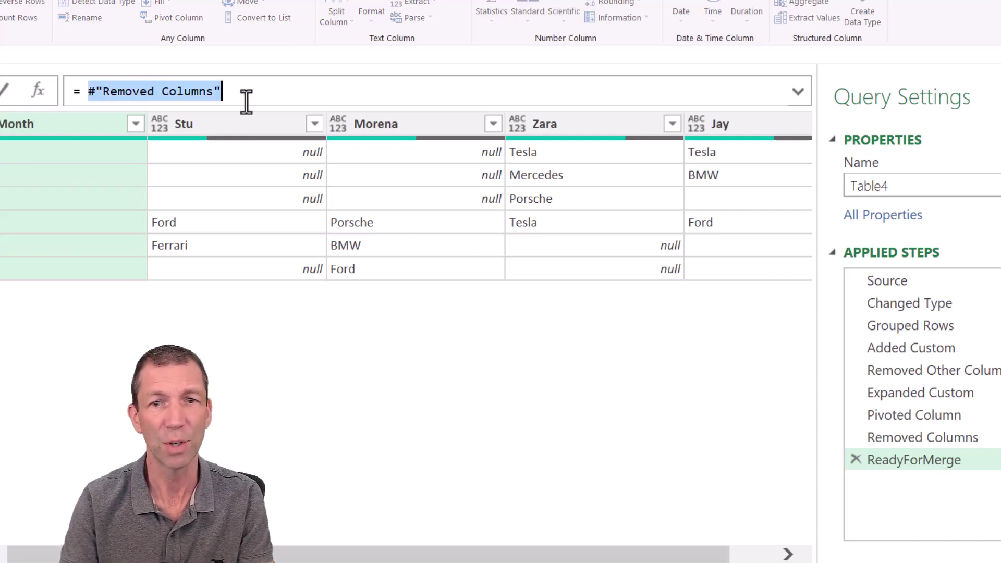
# Insert a new step after the ReadyForMerge step.
pyautogui.click(942, 464)
pyautogui.rightClick(934, 459)
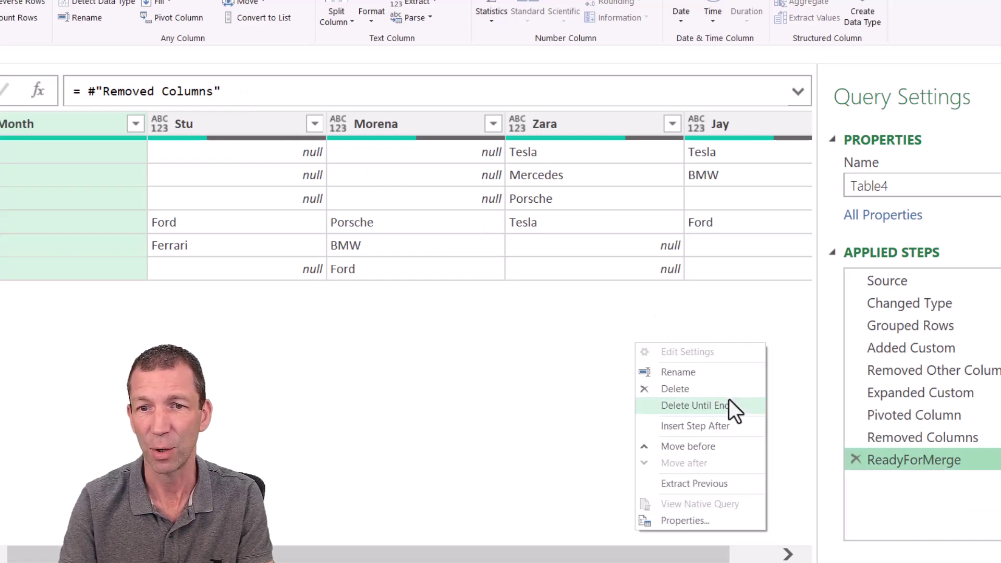
pyautogui.click(715, 425)
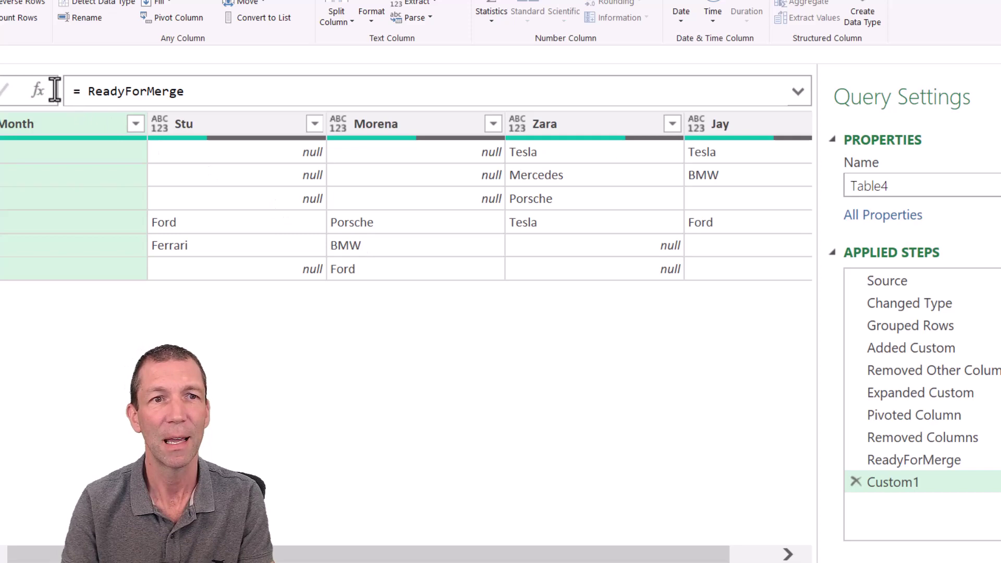
# Point the new step's formula at Source instead of ReadyForMerge.
pyautogui.doubleClick(146, 93)
pyautogui.write('Source')
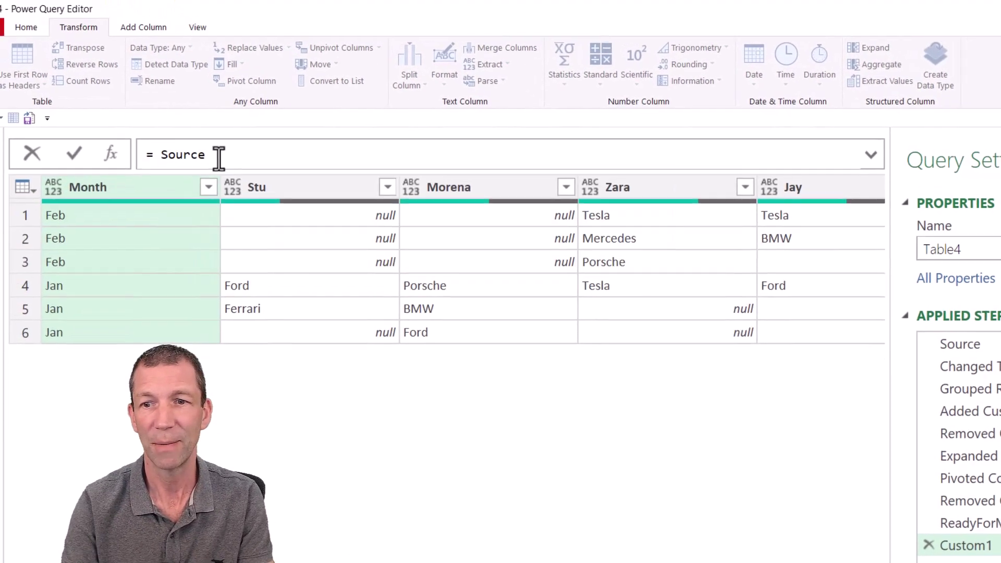
pyautogui.press('Return')
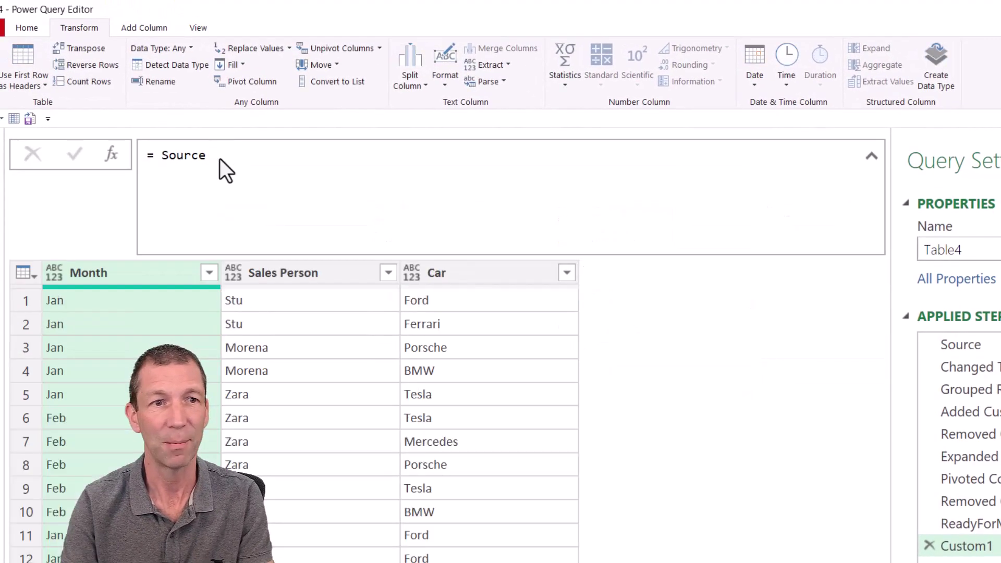
# Keep only the Month column and remove duplicates, leaving Jan and Feb.
pyautogui.rightClick(161, 273)
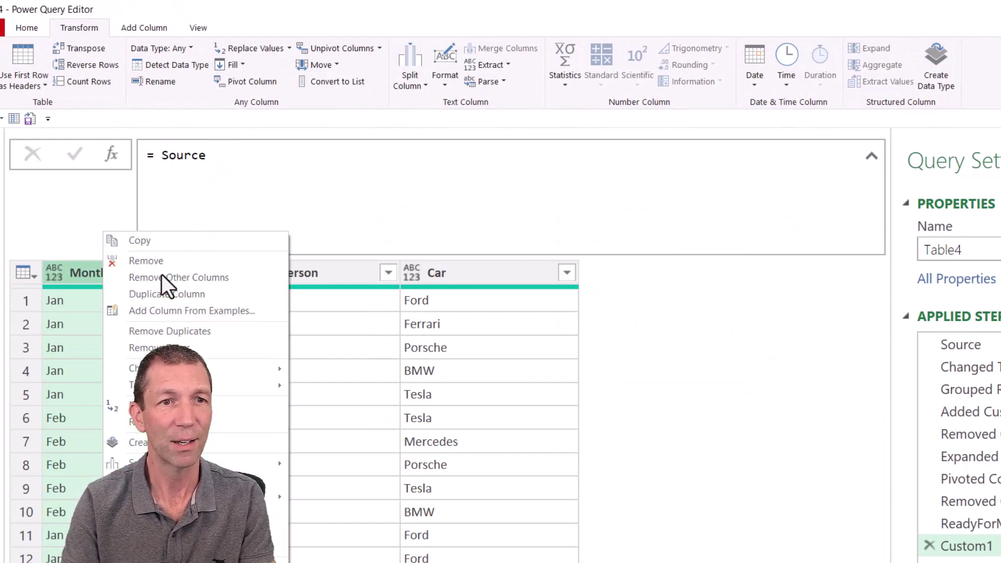
pyautogui.click(171, 279)
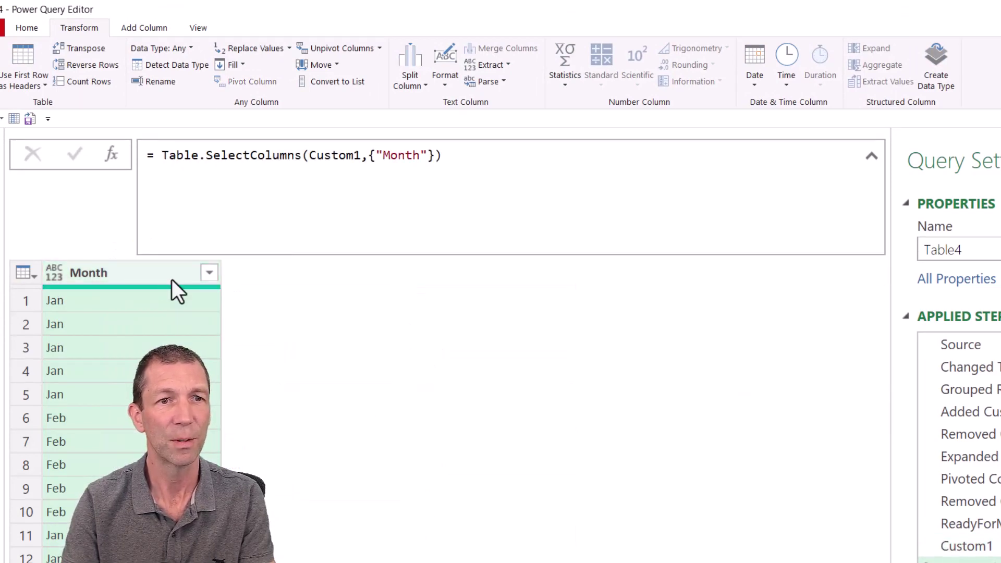
pyautogui.rightClick(171, 279)
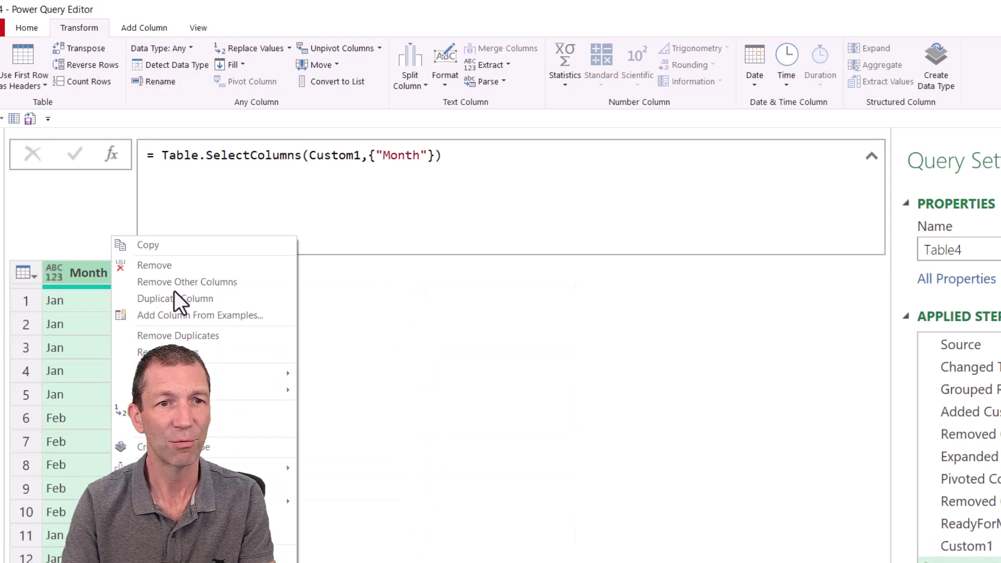
pyautogui.click(185, 335)
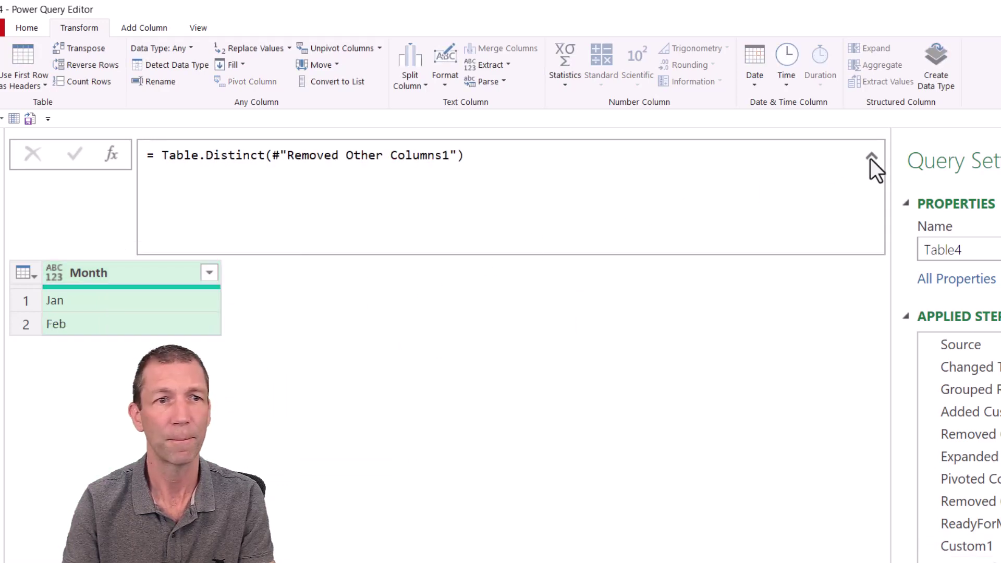
pyautogui.click(995, 180)
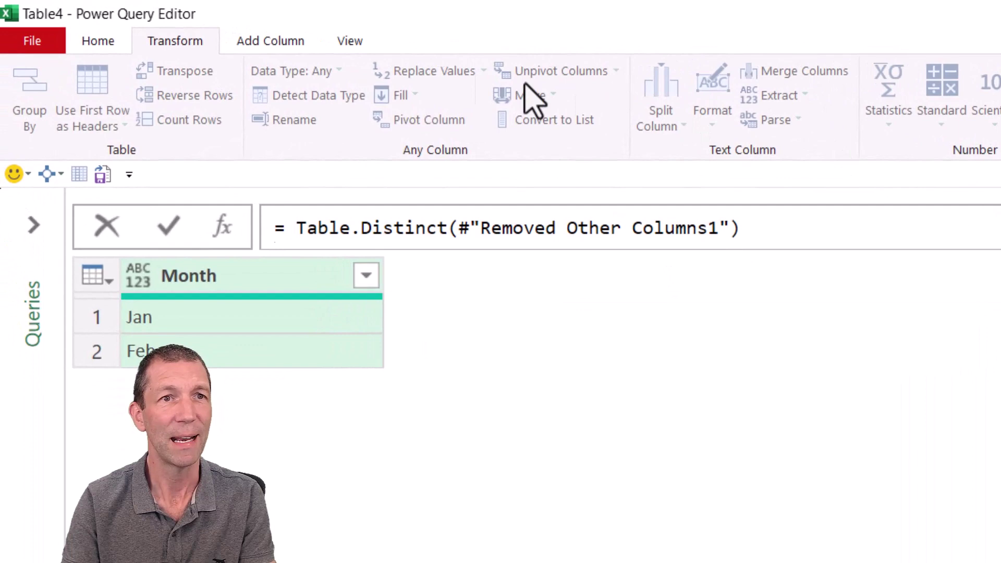
# Add an Index column numbered from 1.
pyautogui.click(266, 41)
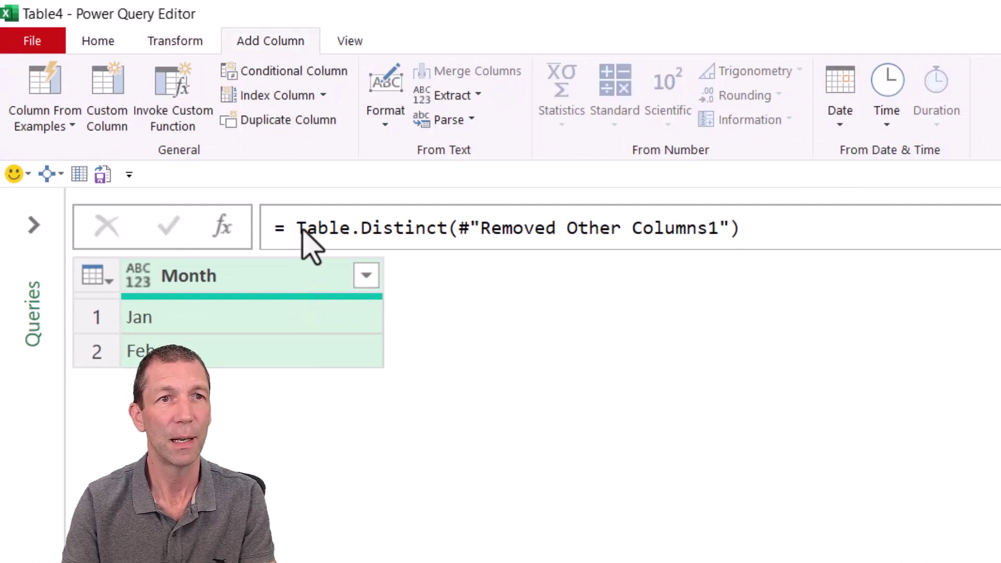
pyautogui.click(323, 95)
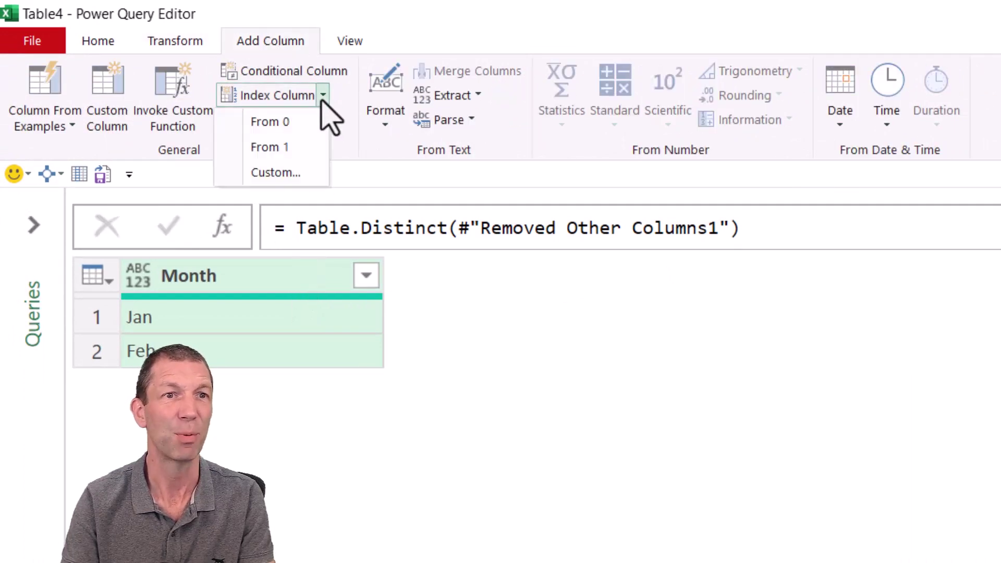
pyautogui.click(308, 148)
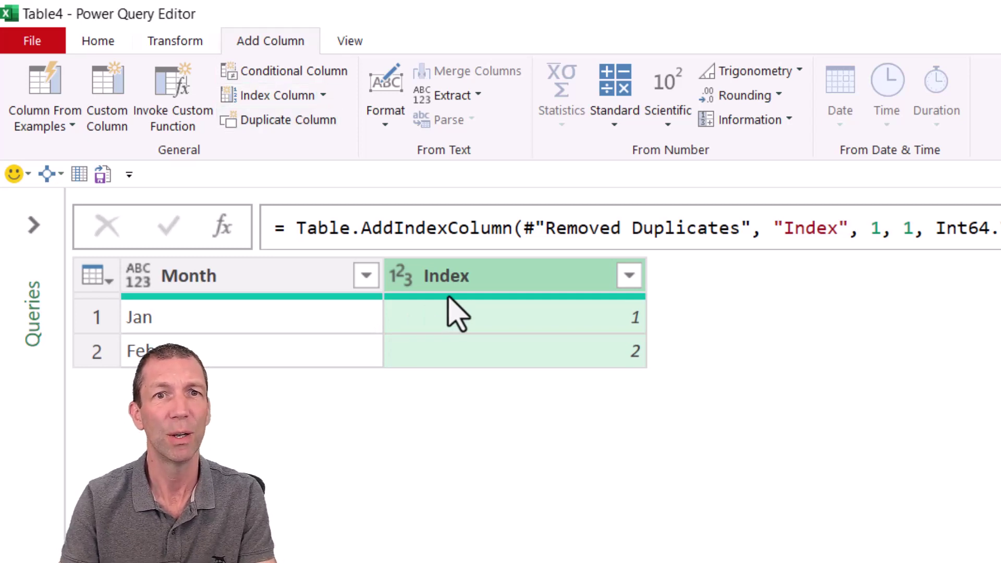
# Merge the query with Table4 (Current), matching Month in both tables.
pyautogui.click(99, 41)
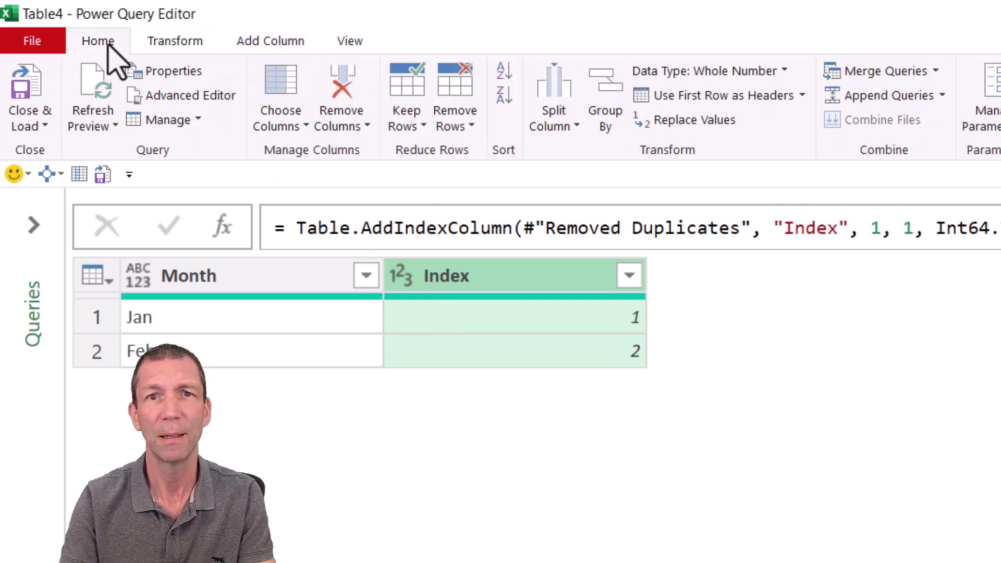
pyautogui.click(886, 71)
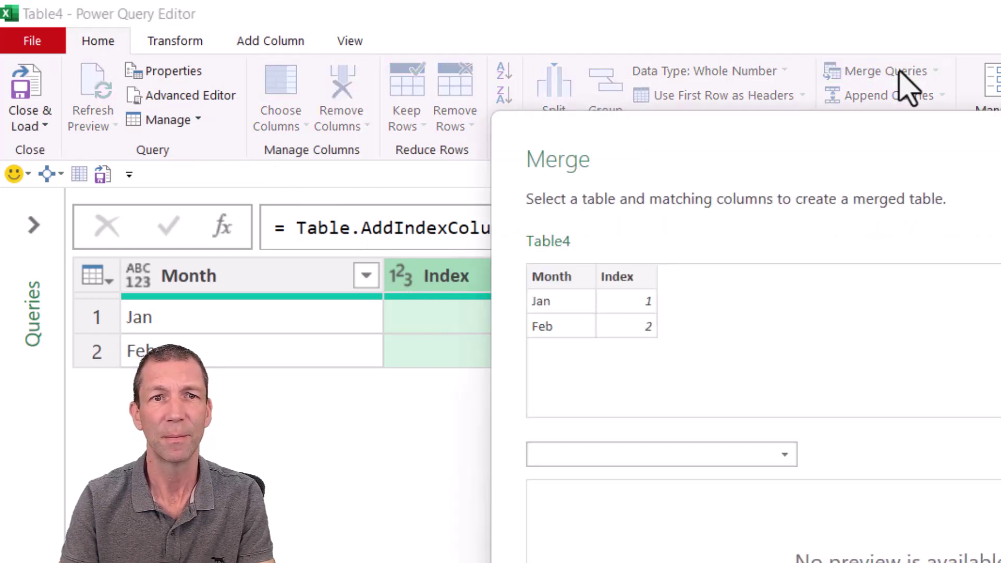
pyautogui.click(612, 455)
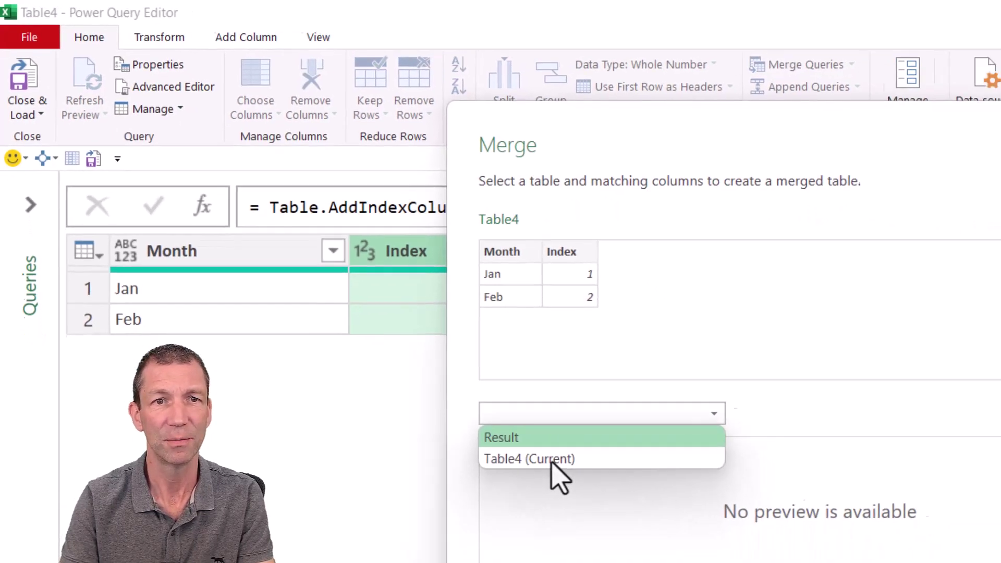
pyautogui.click(438, 365)
pyautogui.click(401, 350)
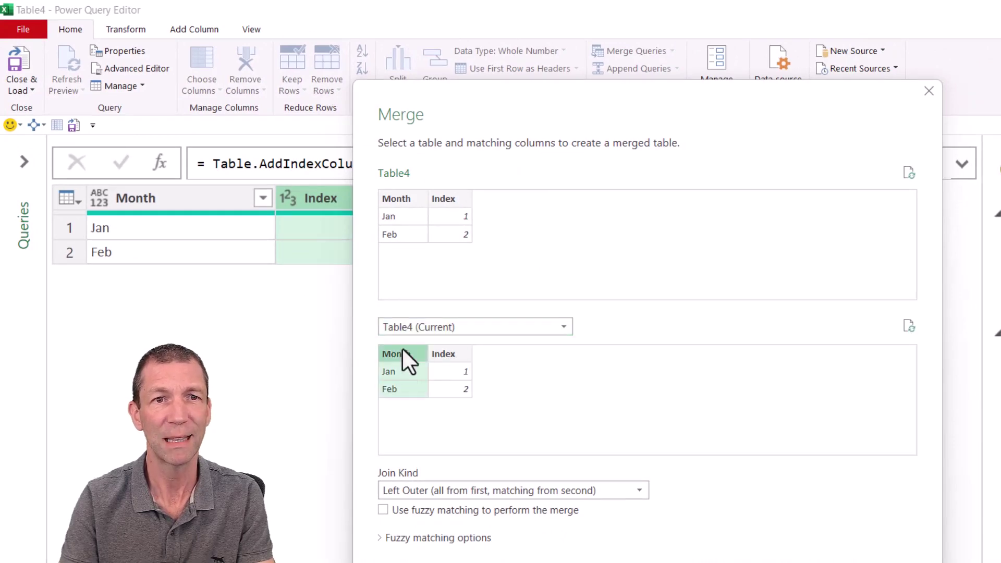
pyautogui.click(396, 197)
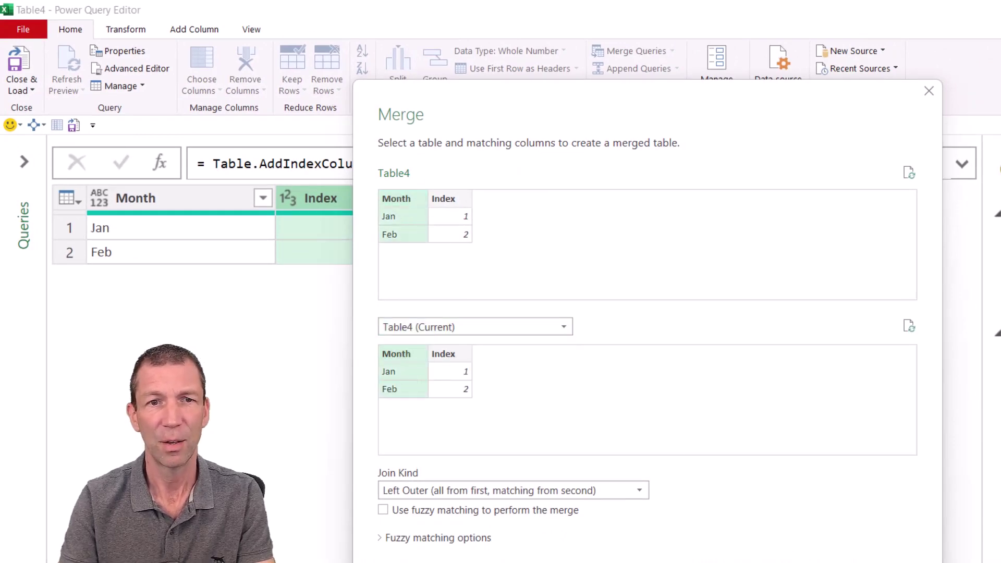
pyautogui.press('Return')
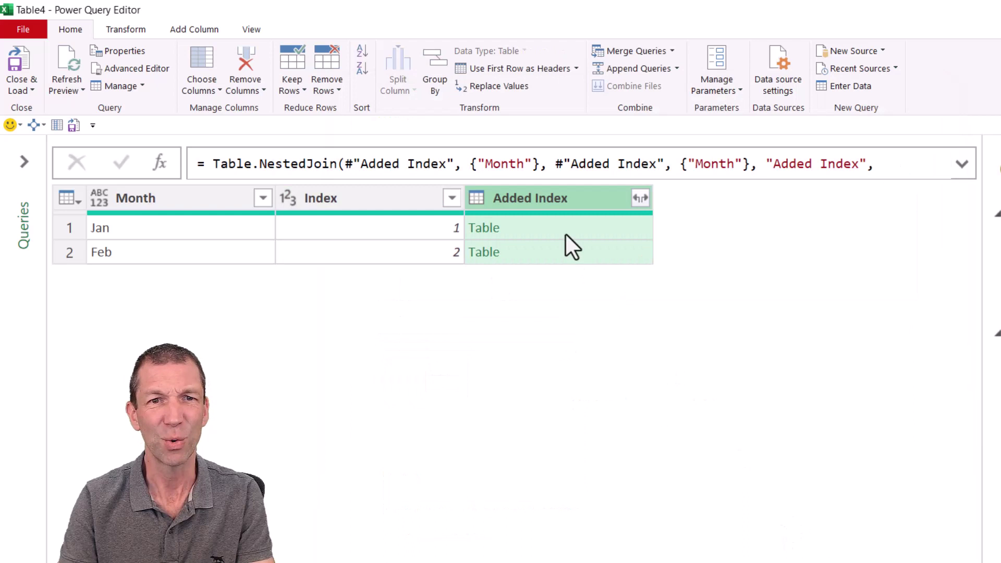
pyautogui.click(566, 234)
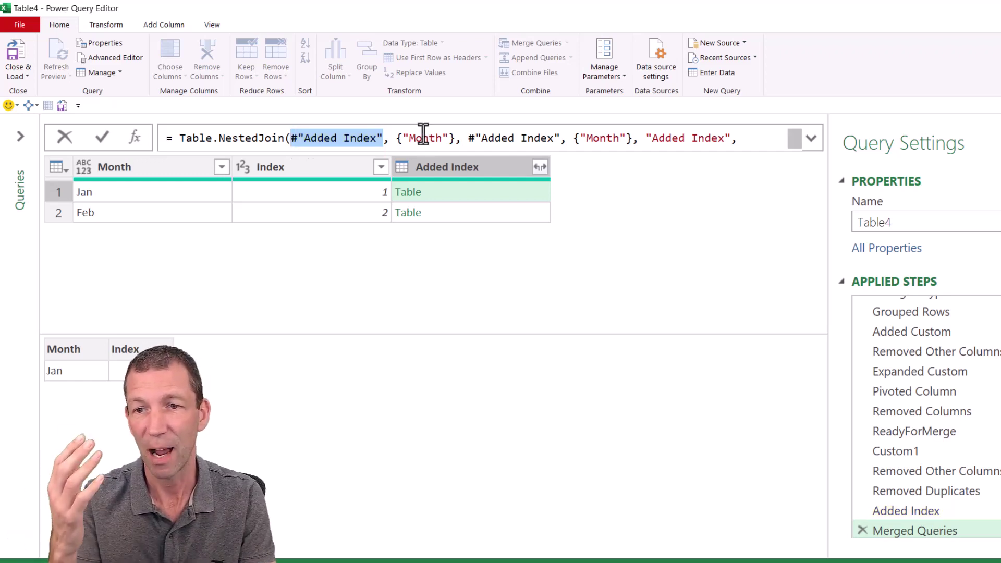
# Replace #"Added Index" with ReadyForMerge in the merge formula.
pyautogui.write('ReadyForMerge')
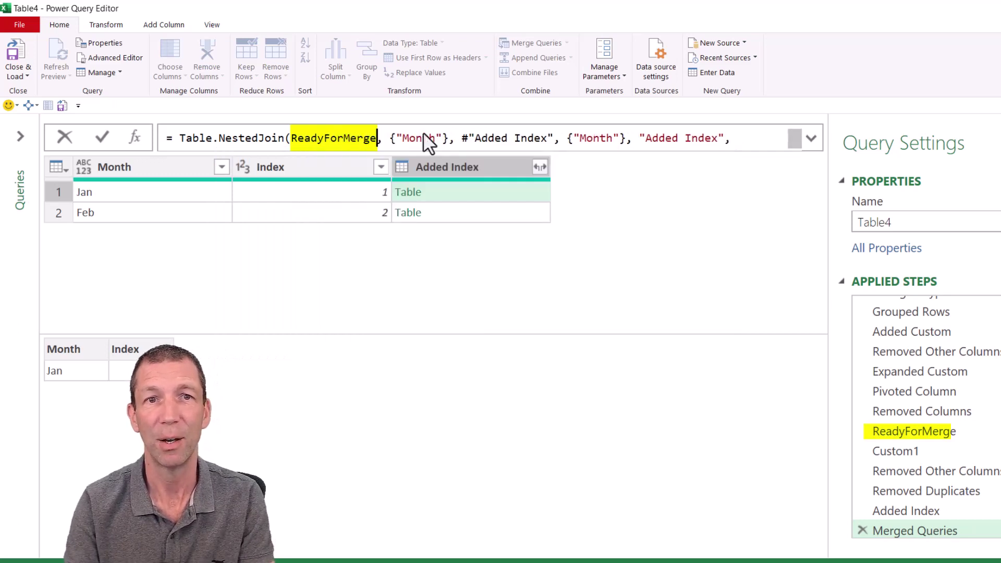
pyautogui.press('Return')
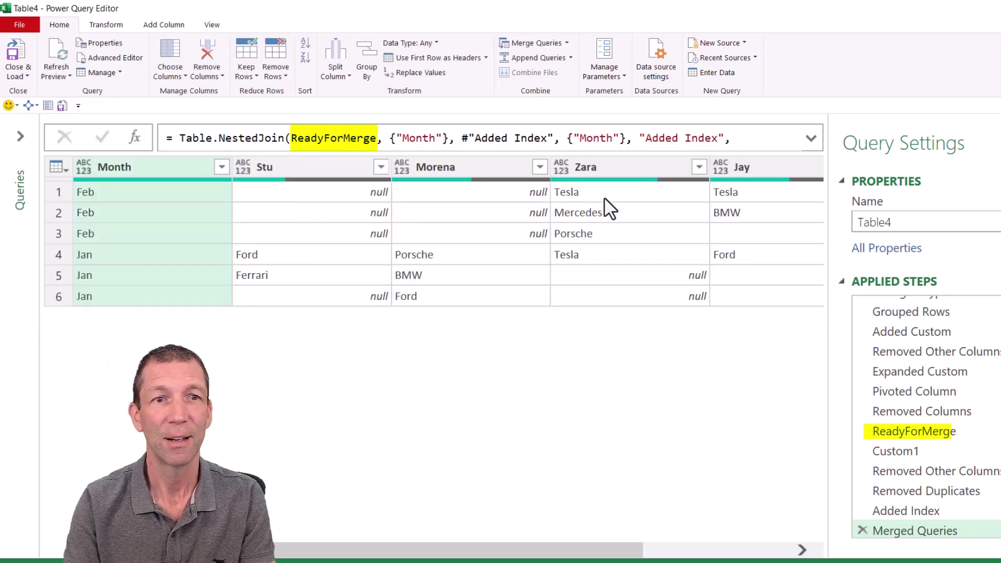
pyautogui.moveTo(566, 546); pyautogui.dragTo(738, 534)
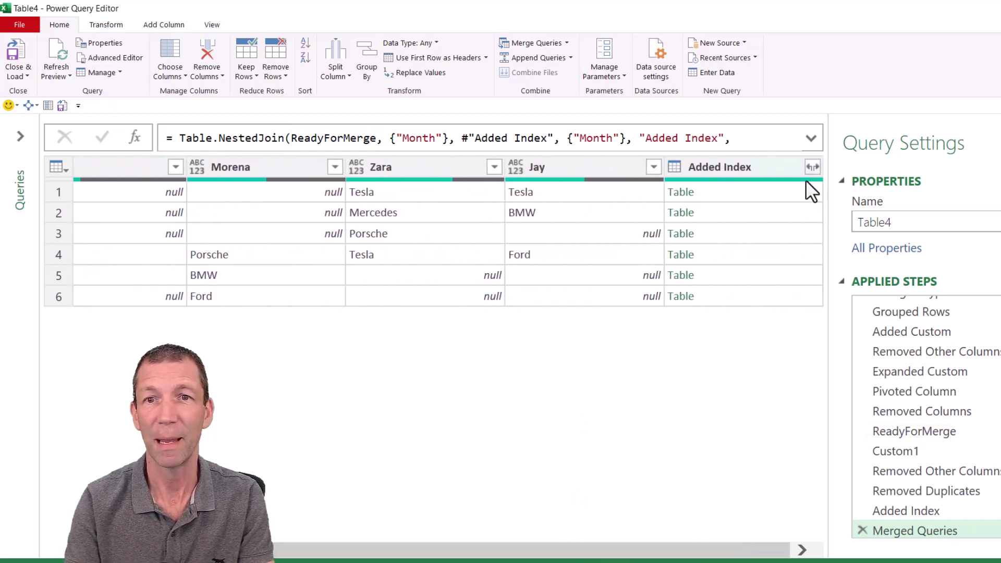
pyautogui.click(808, 164)
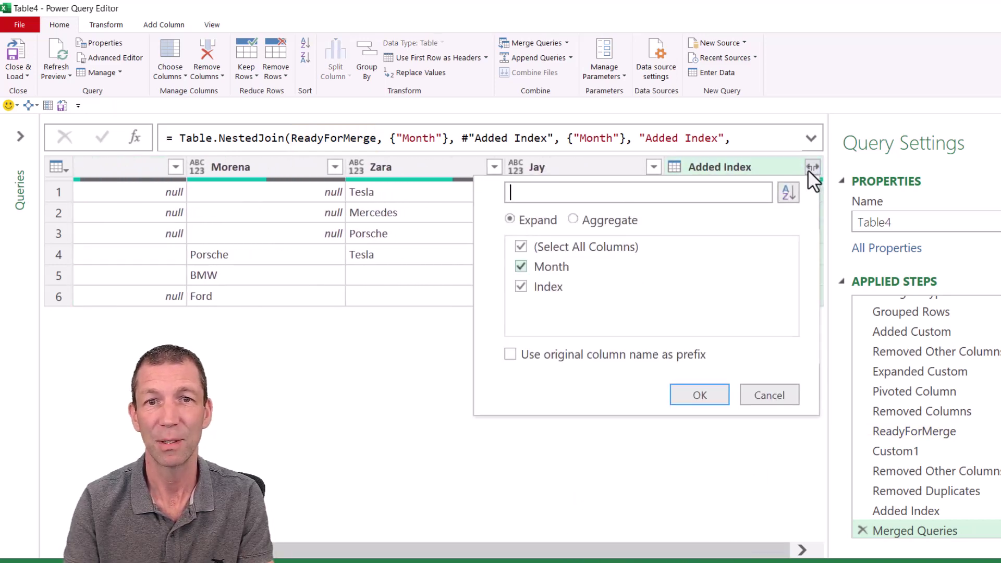
pyautogui.click(772, 400)
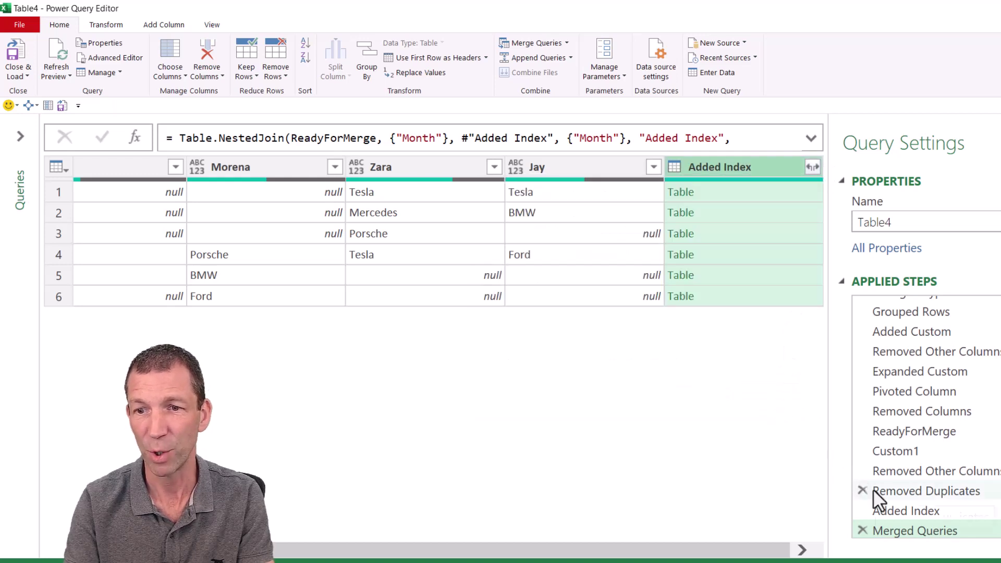
# In the Added Index step formula, rename the Index column to Sort Order Original.
pyautogui.click(894, 508)
pyautogui.click(292, 165)
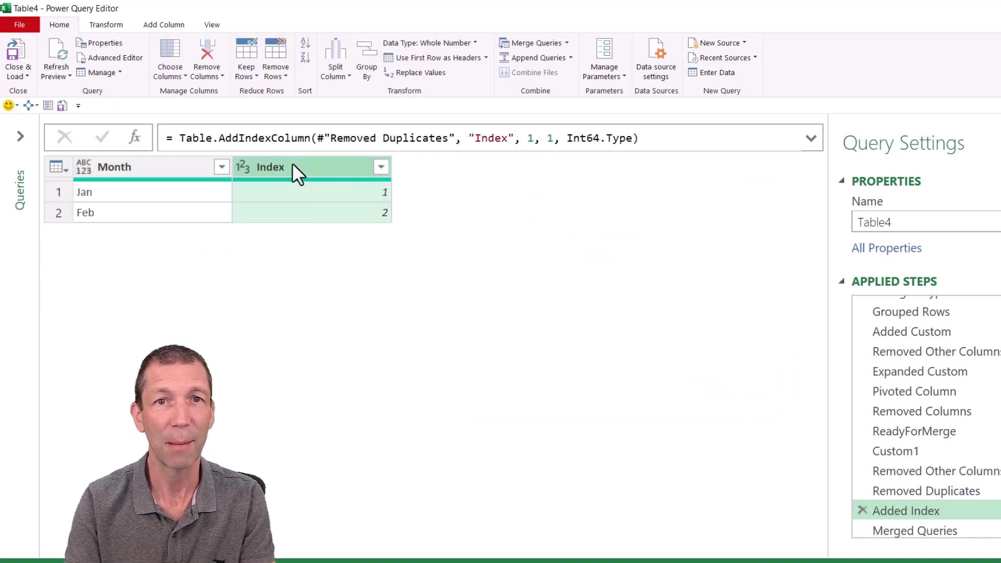
pyautogui.click(499, 139)
pyautogui.doubleClick(499, 138)
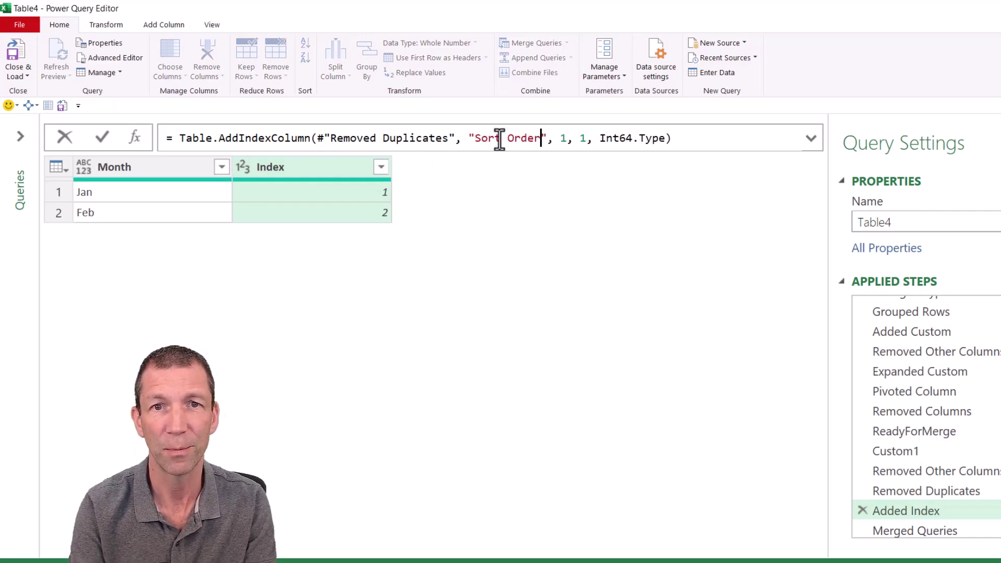
pyautogui.press('Return')
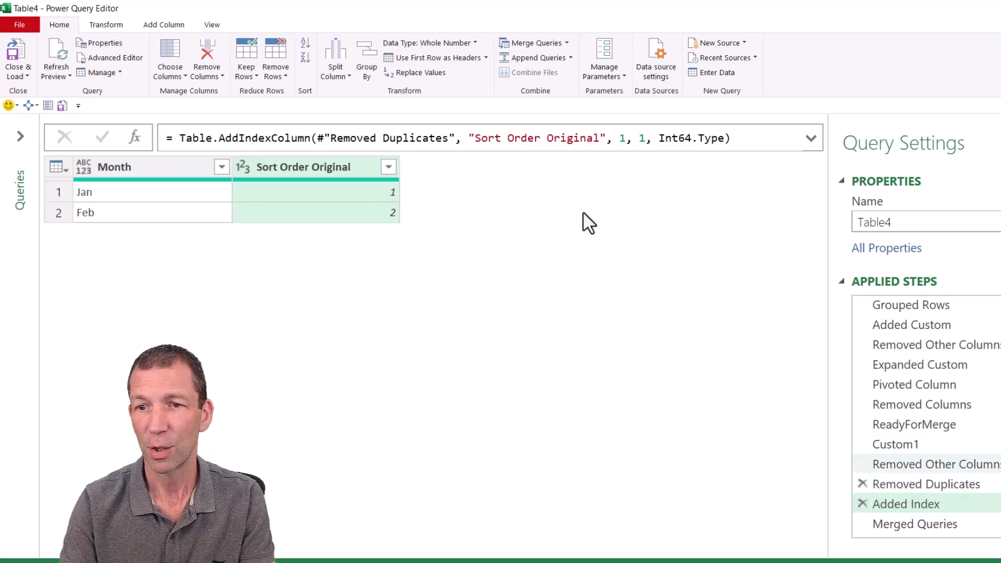
# In Merged Queries, expand Added Index keeping only Sort Order Original.
pyautogui.click(944, 530)
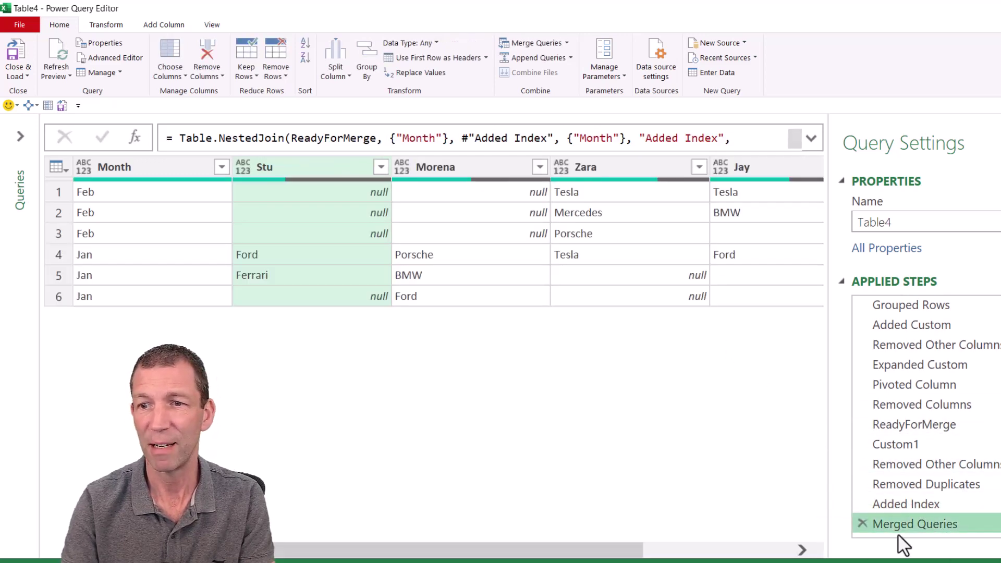
pyautogui.moveTo(631, 556); pyautogui.dragTo(867, 543)
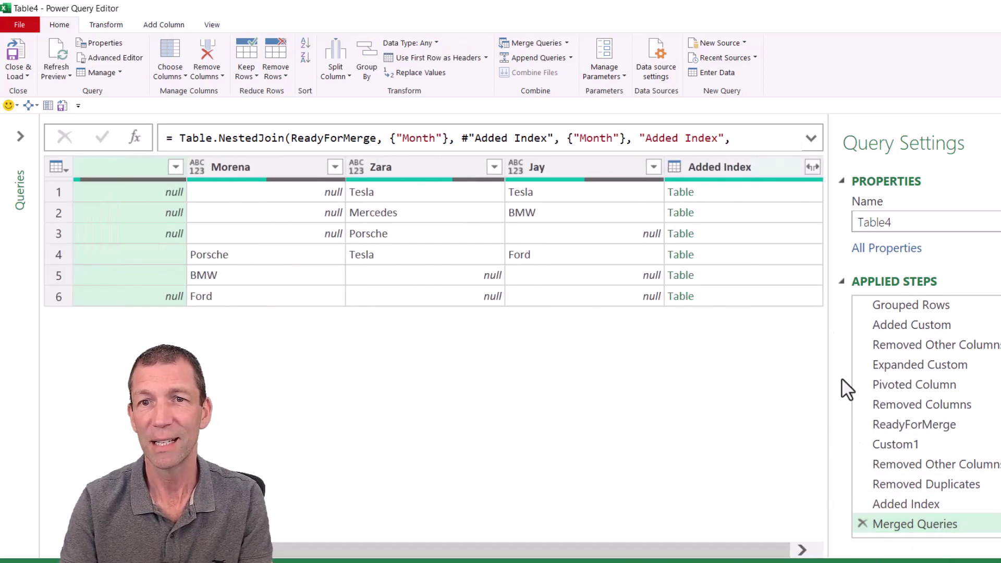
pyautogui.click(811, 165)
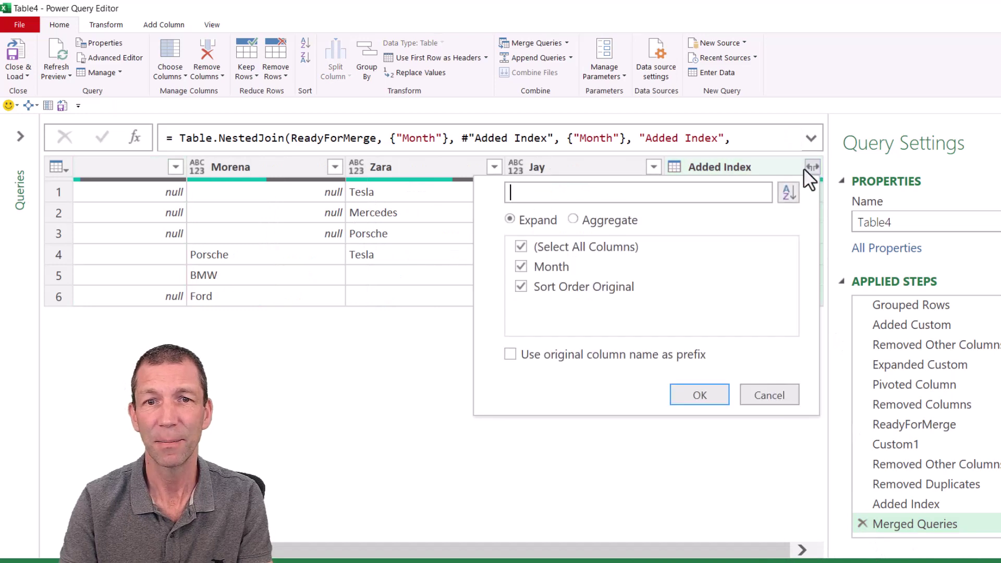
pyautogui.click(542, 266)
pyautogui.click(700, 394)
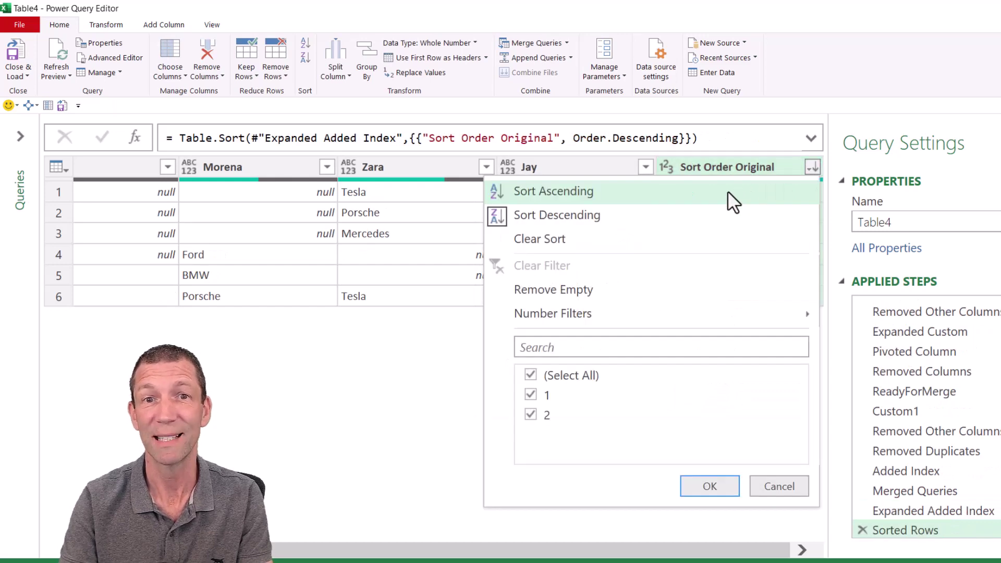
# Sort rows ascending by Sort Order Original, then remove that helper column.
pyautogui.click(728, 192)
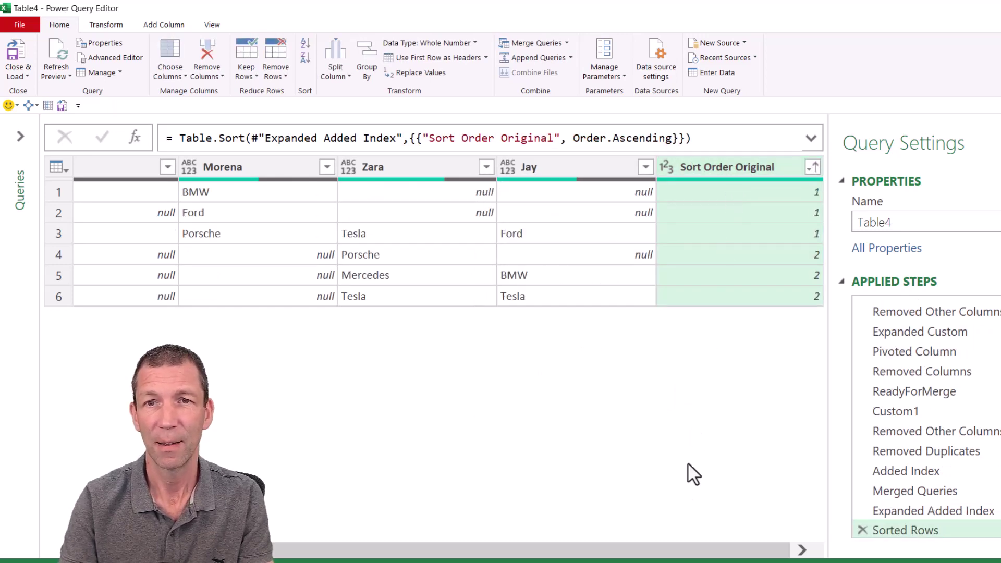
pyautogui.moveTo(677, 554); pyautogui.dragTo(829, 438)
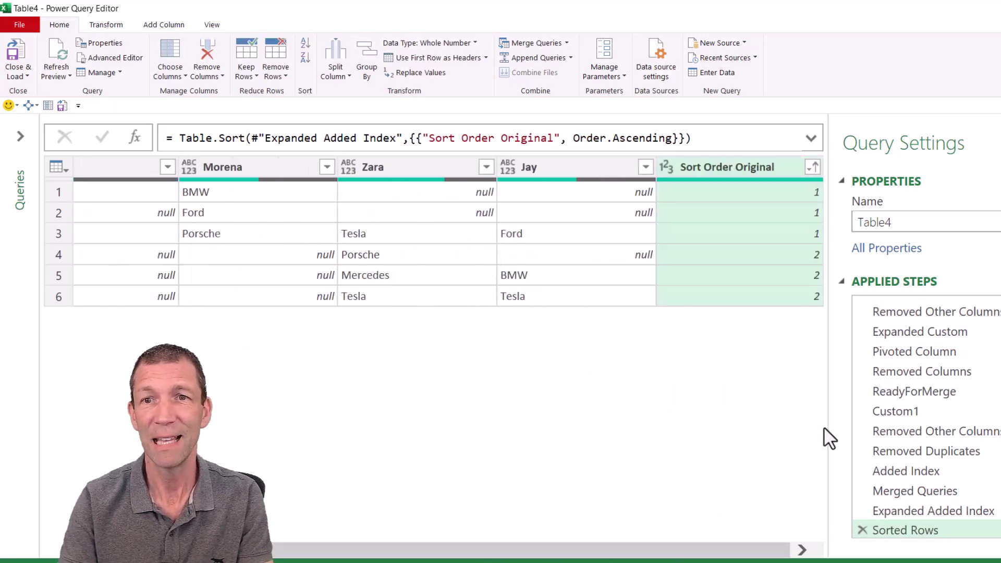
pyautogui.rightClick(771, 171)
pyautogui.click(678, 182)
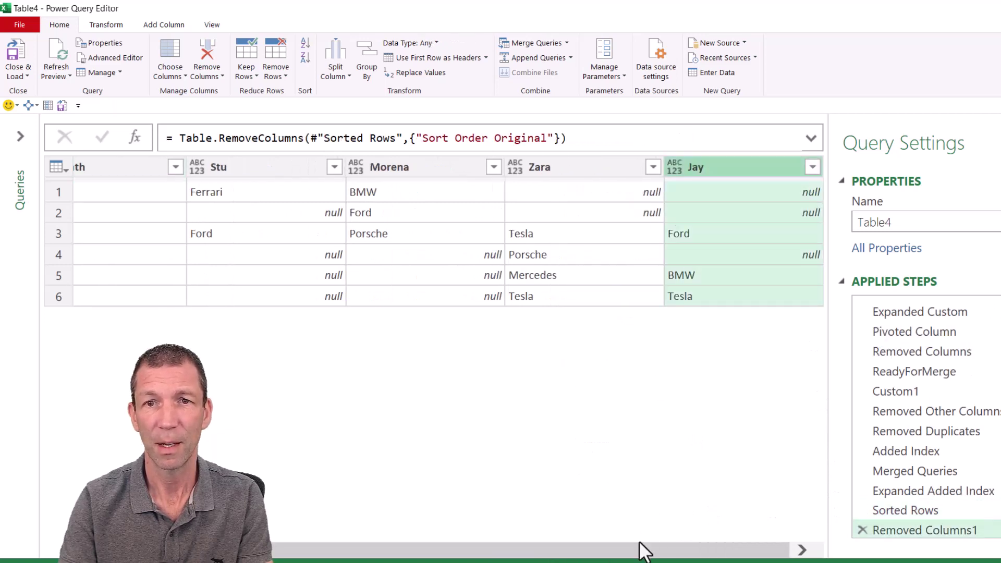
pyautogui.moveTo(644, 551); pyautogui.dragTo(379, 553)
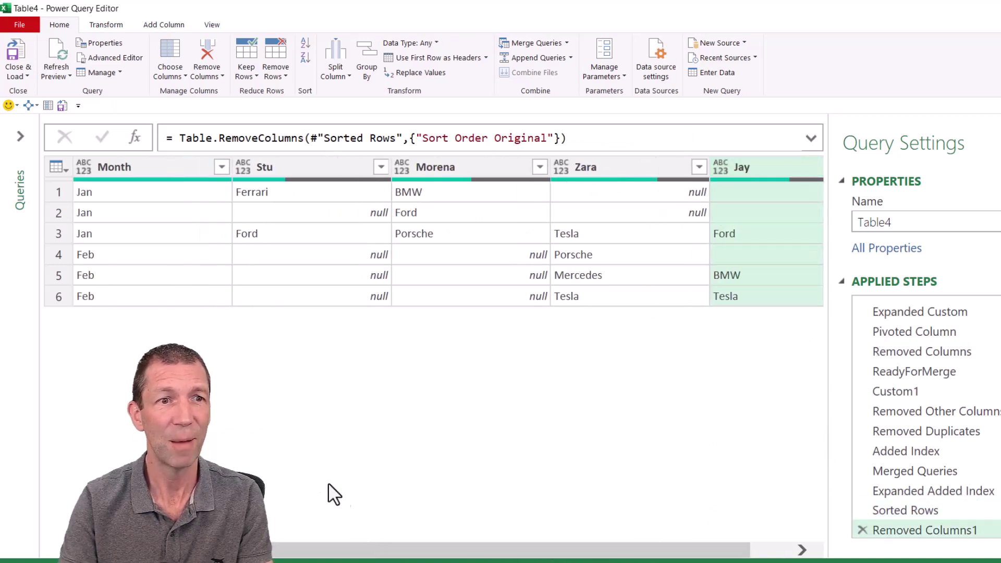